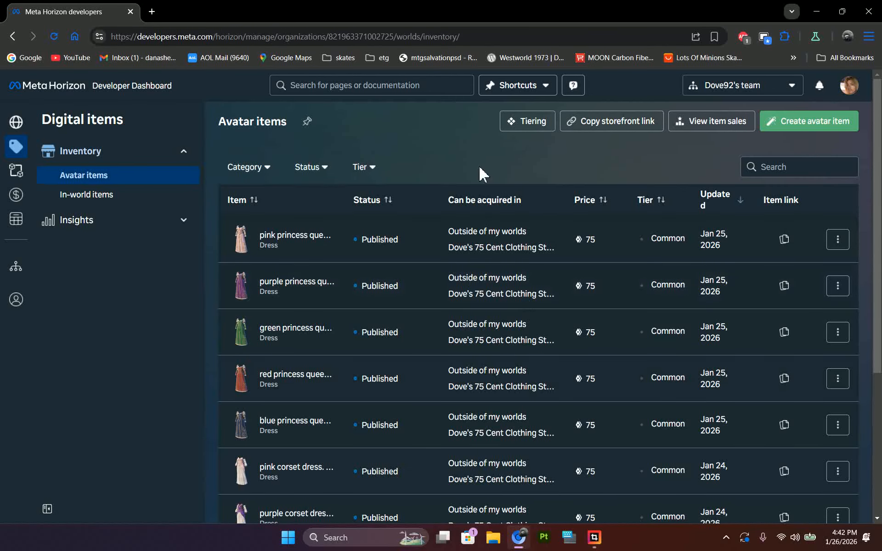
- Create a new avatar item from the loose short-sleeved T-shirt template with the slanted hem in the Tops category
{"action": "left_click", "coordinate": [822, 132]}
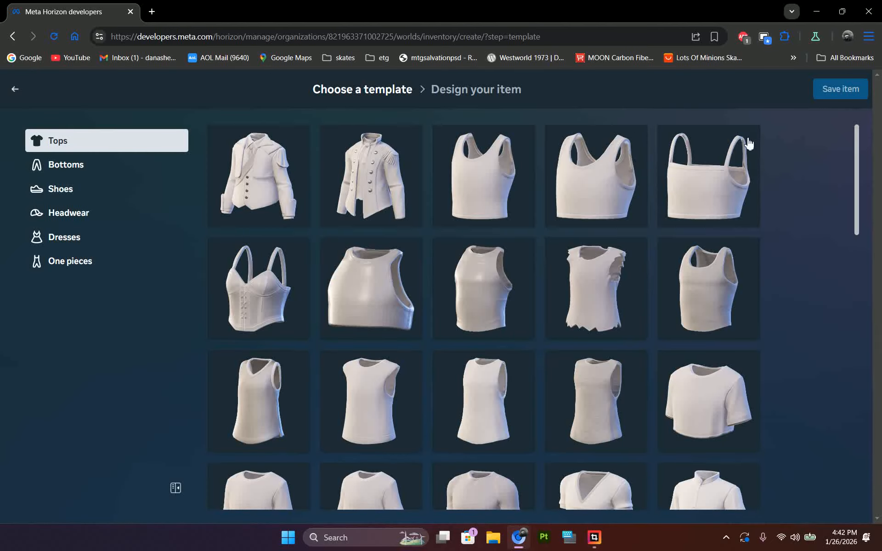
{"action": "scroll", "coordinate": [495, 276], "scroll_direction": "down", "scroll_amount": 5}
{"action": "scroll", "coordinate": [496, 275], "scroll_direction": "up", "scroll_amount": 5}
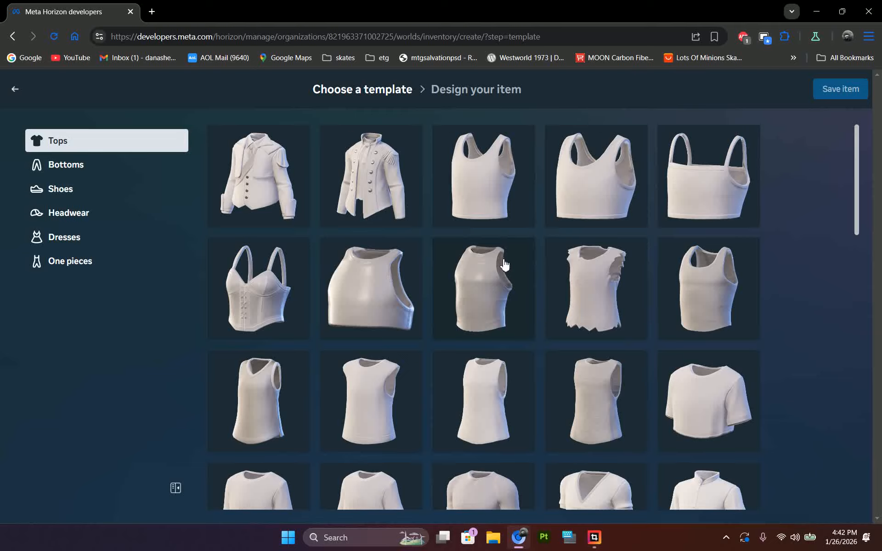
{"action": "scroll", "coordinate": [506, 276], "scroll_direction": "down", "scroll_amount": 1}
{"action": "scroll", "coordinate": [507, 275], "scroll_direction": "down", "scroll_amount": 3}
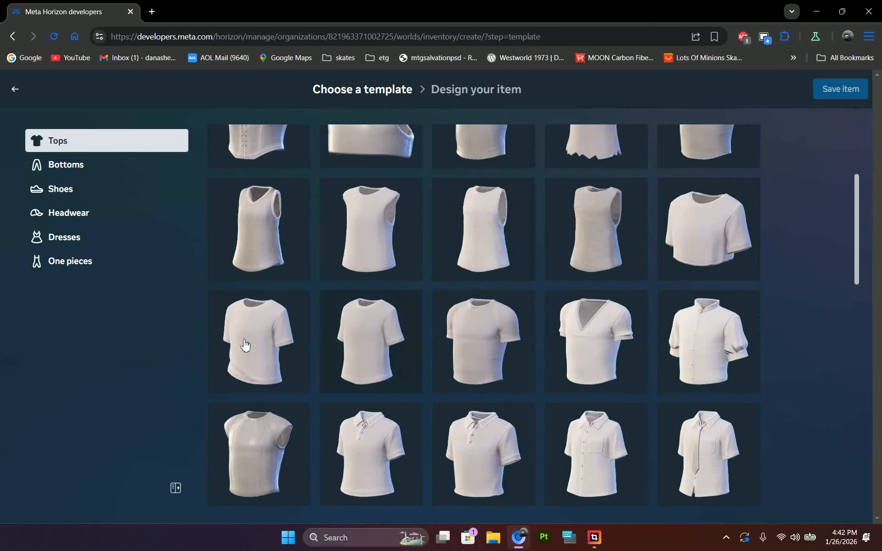
{"action": "left_click", "coordinate": [270, 340]}
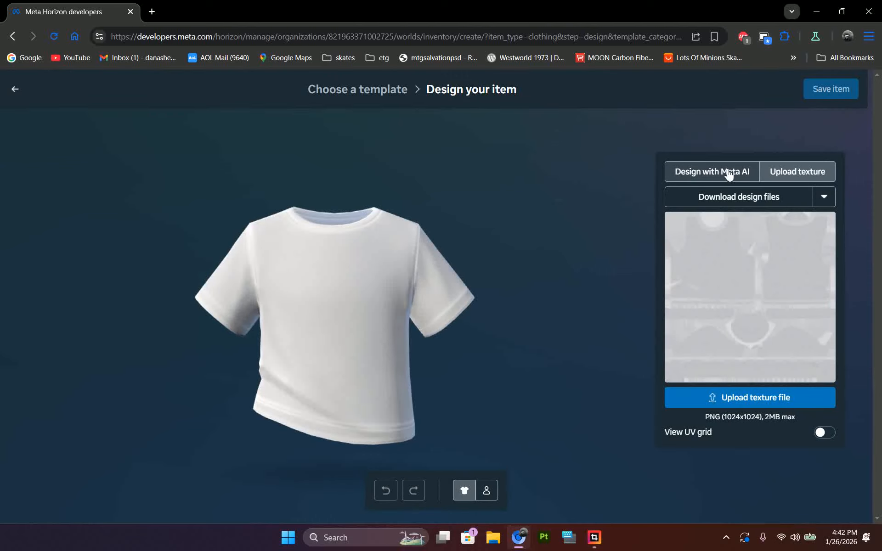
- View the Meta AI design option and download the T-shirt's design files from the texture upload options
{"action": "left_click", "coordinate": [727, 174]}
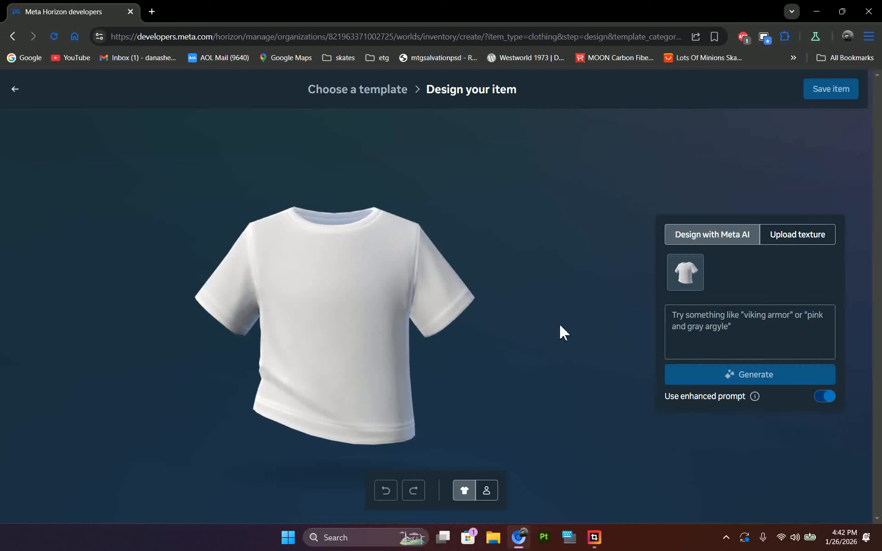
{"action": "left_click", "coordinate": [806, 237]}
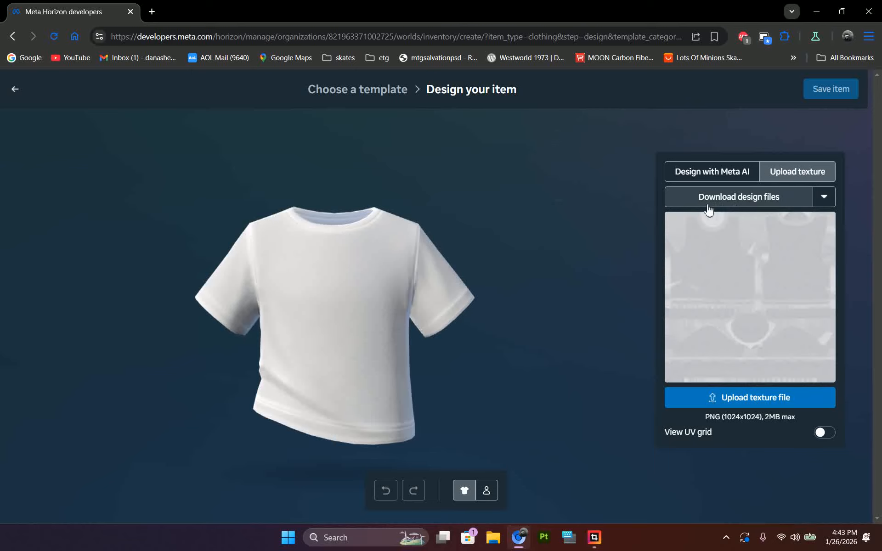
{"action": "left_click", "coordinate": [731, 206]}
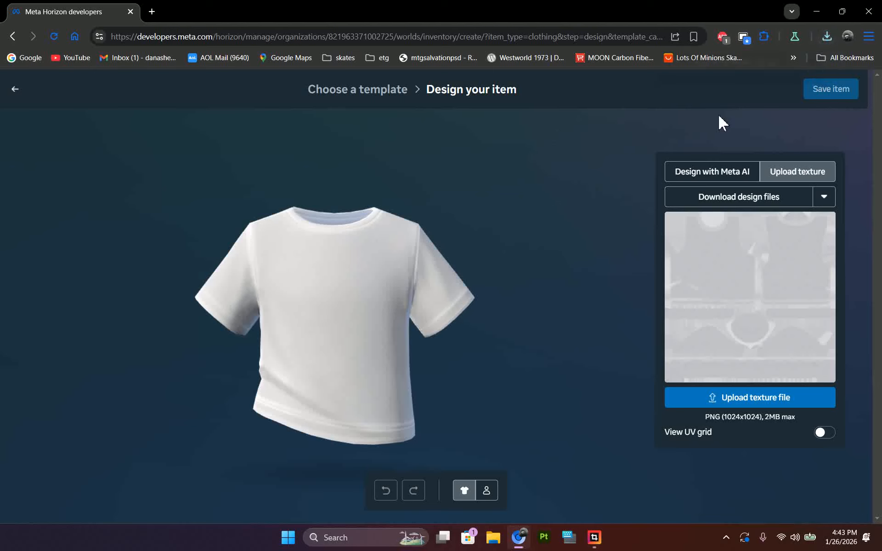
- Open the downloaded DesignTemplateFiles (6) archive from the Downloads folder with WinRAR
{"action": "left_click", "coordinate": [817, 63]}
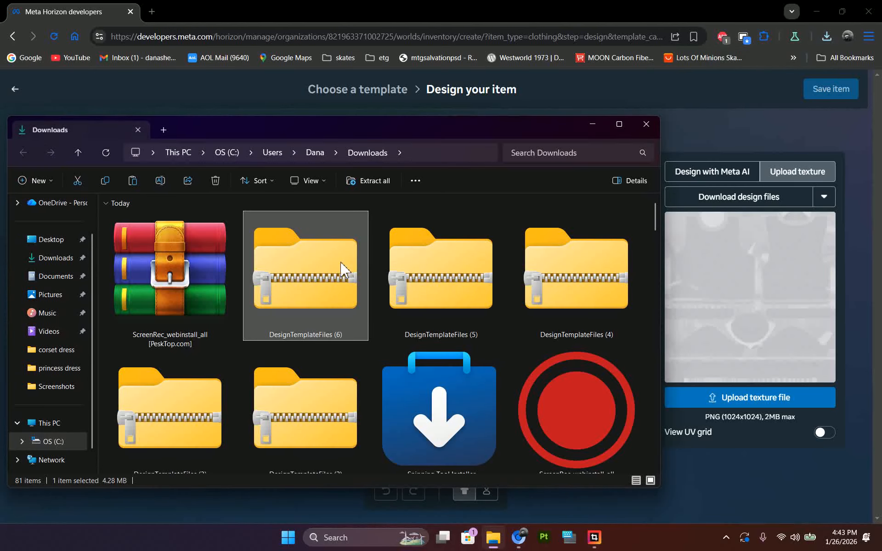
{"action": "right_click", "coordinate": [337, 266]}
{"action": "mouse_move", "coordinate": [409, 178]}
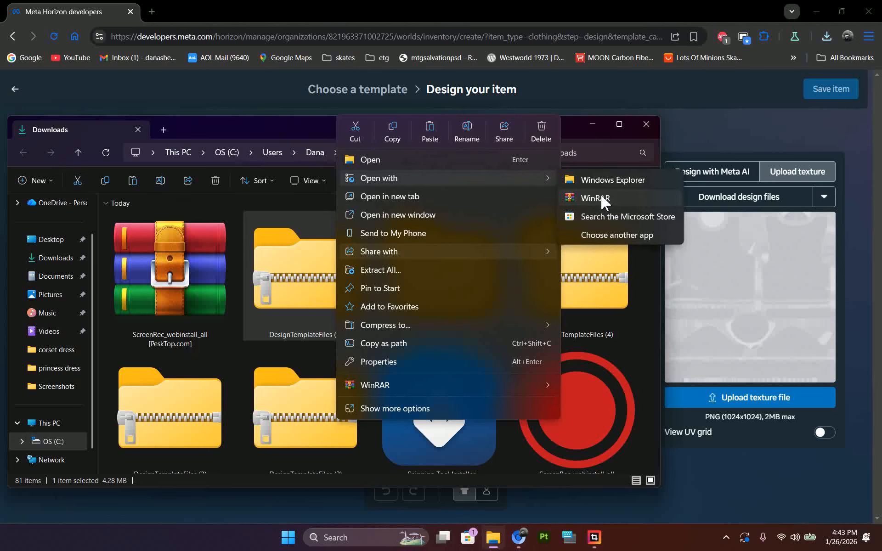
{"action": "left_click", "coordinate": [599, 194]}
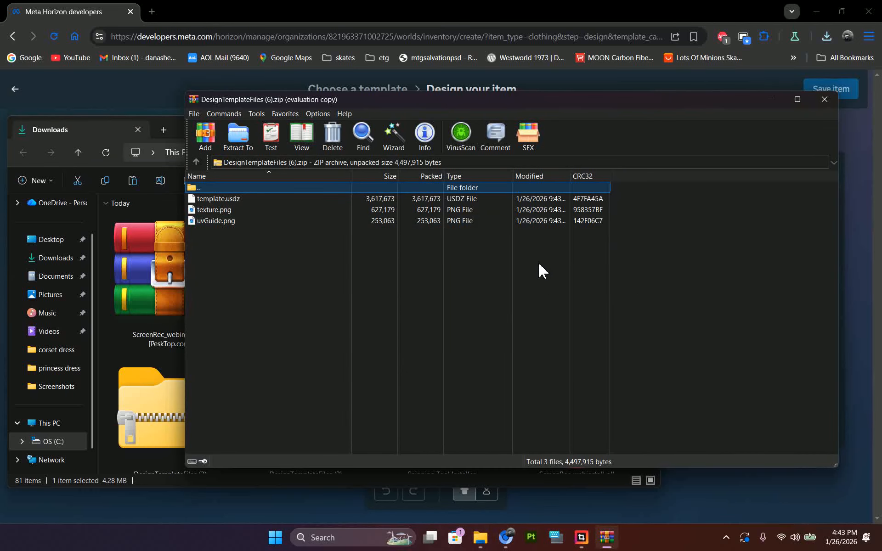
{"action": "left_click", "coordinate": [591, 288]}
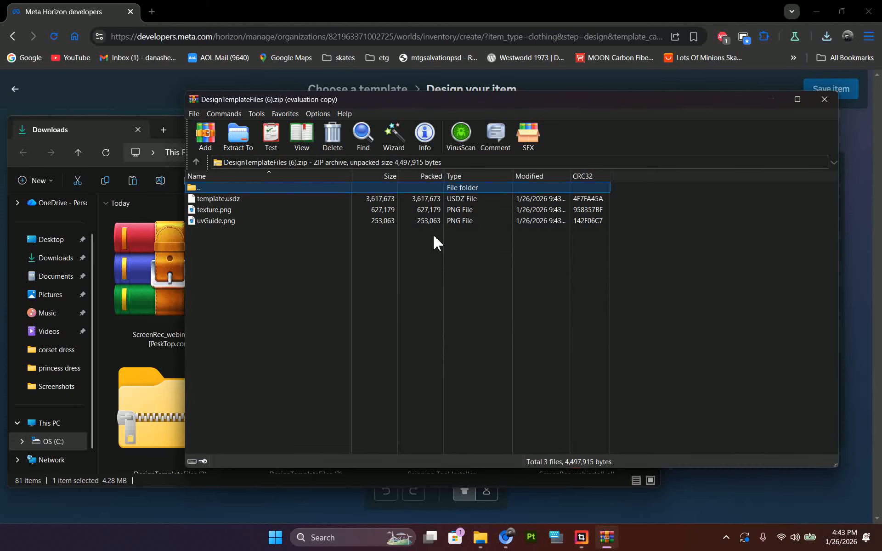
- Extract the archive into a new desktop folder named "tshirt baggy" and close the archive and Downloads windows
{"action": "left_click", "coordinate": [243, 138]}
{"action": "left_click", "coordinate": [533, 218]}
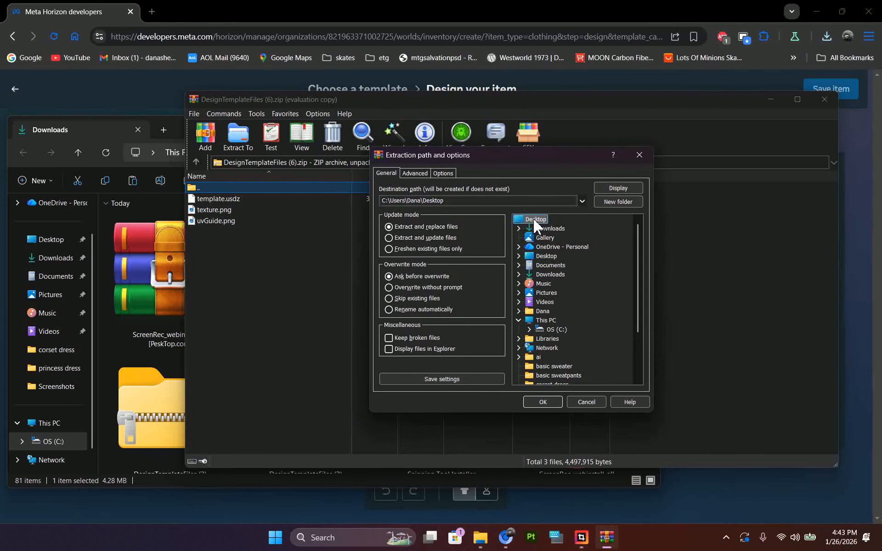
{"action": "left_click", "coordinate": [637, 201]}
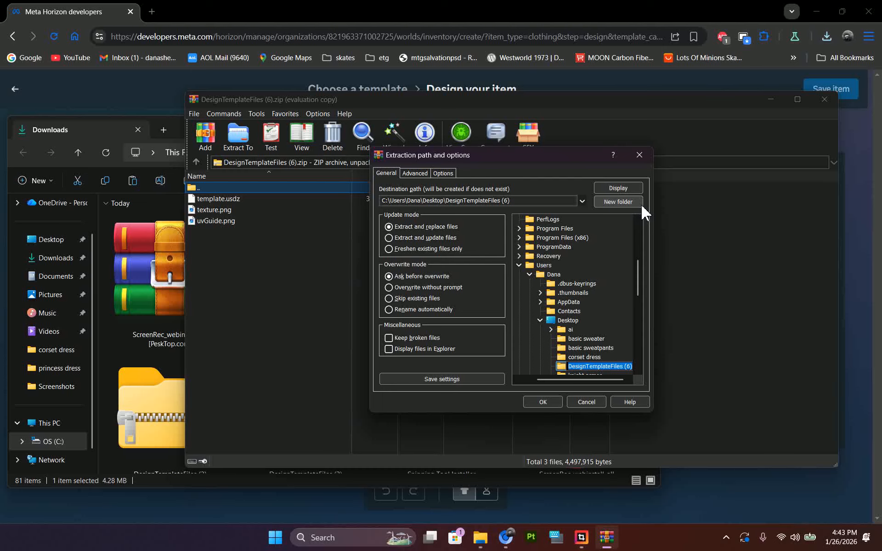
{"action": "type", "text": "ts"}
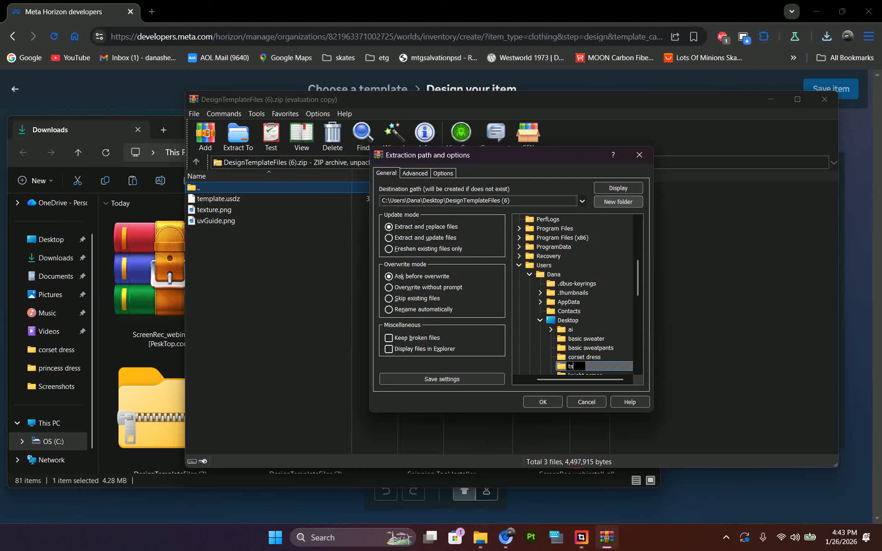
{"action": "type", "text": "hirt baggy"}
{"action": "key", "text": "Return"}
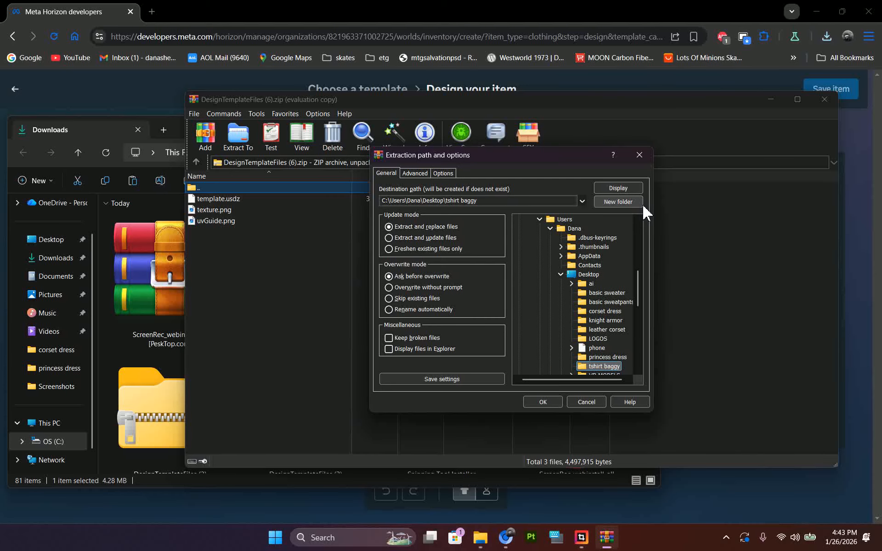
{"action": "left_click", "coordinate": [538, 404]}
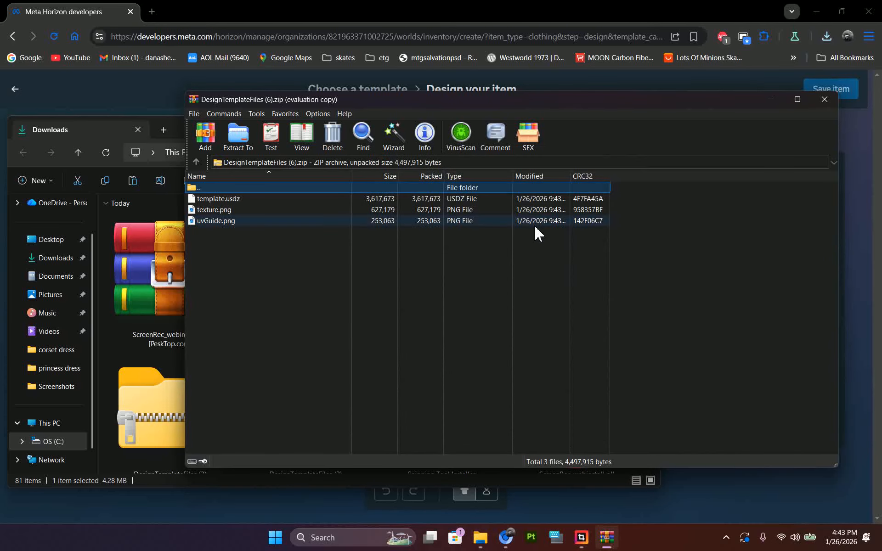
{"action": "left_click", "coordinate": [824, 99]}
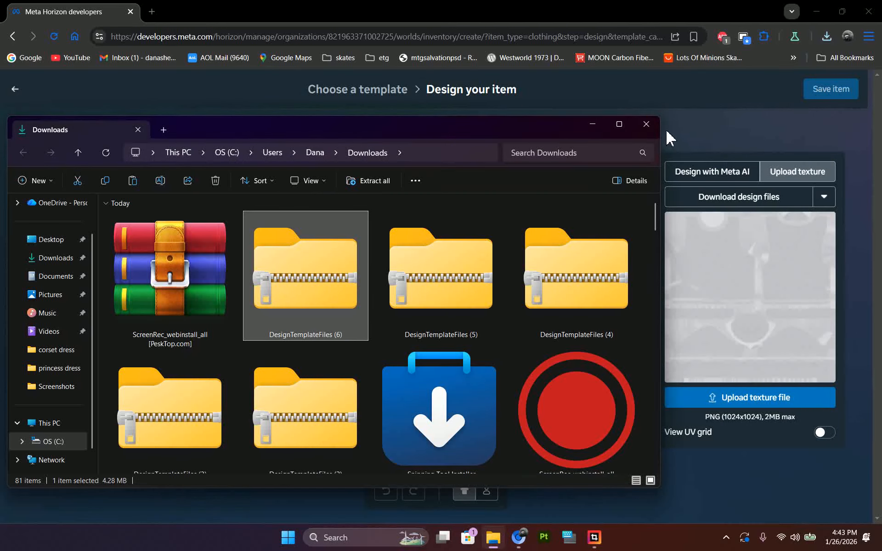
{"action": "left_click", "coordinate": [646, 122]}
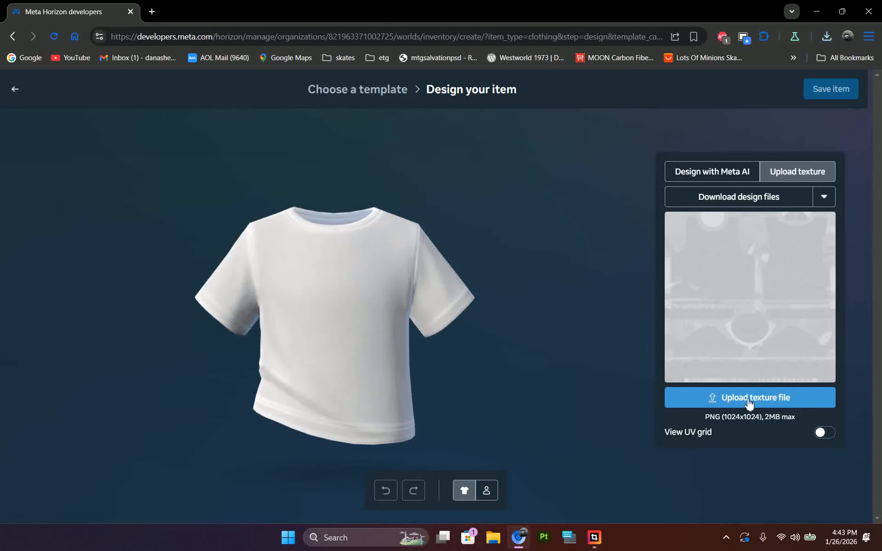
- Minimize the browser, move the tshirt baggy folder next to the Worlds Desktop shortcut on the desktop, and open it
{"action": "left_click_drag", "start_coordinate": [432, 276], "coordinate": [441, 302]}
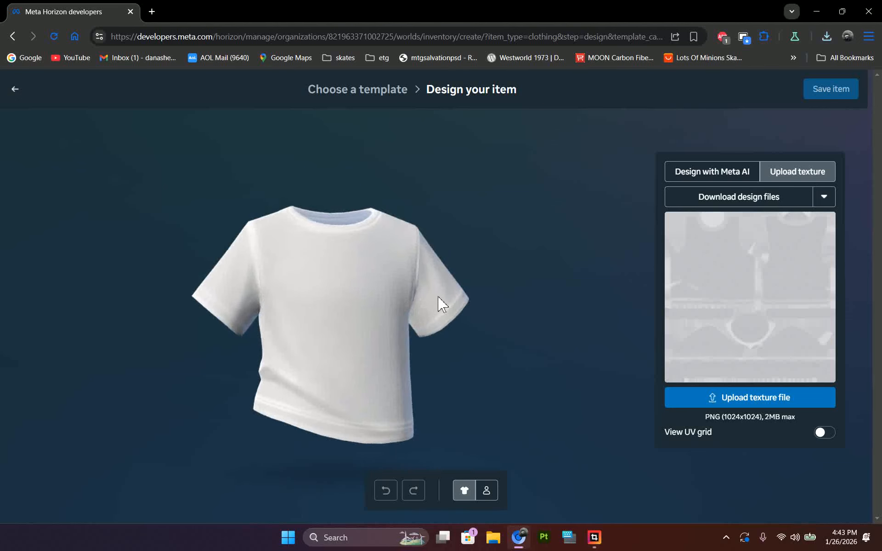
{"action": "left_click", "coordinate": [816, 12]}
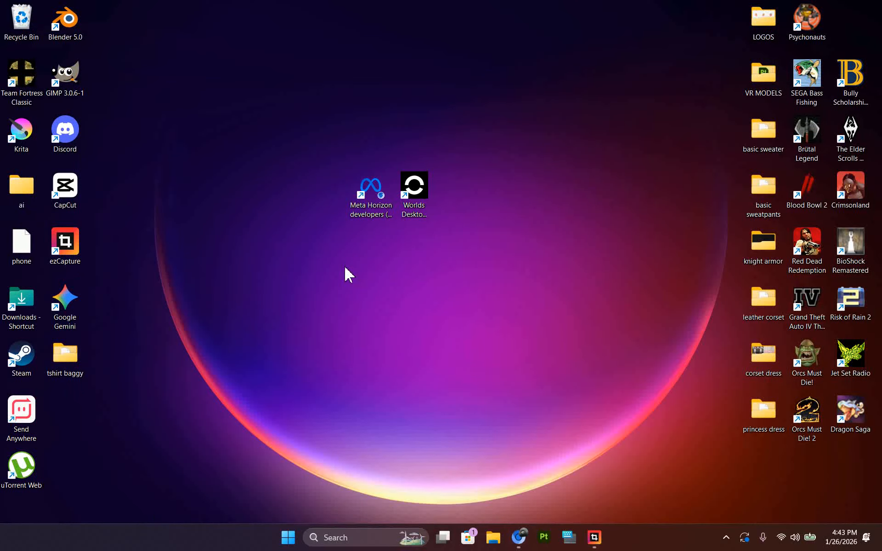
{"action": "left_click_drag", "start_coordinate": [65, 354], "coordinate": [470, 189]}
{"action": "double_click", "coordinate": [468, 184]}
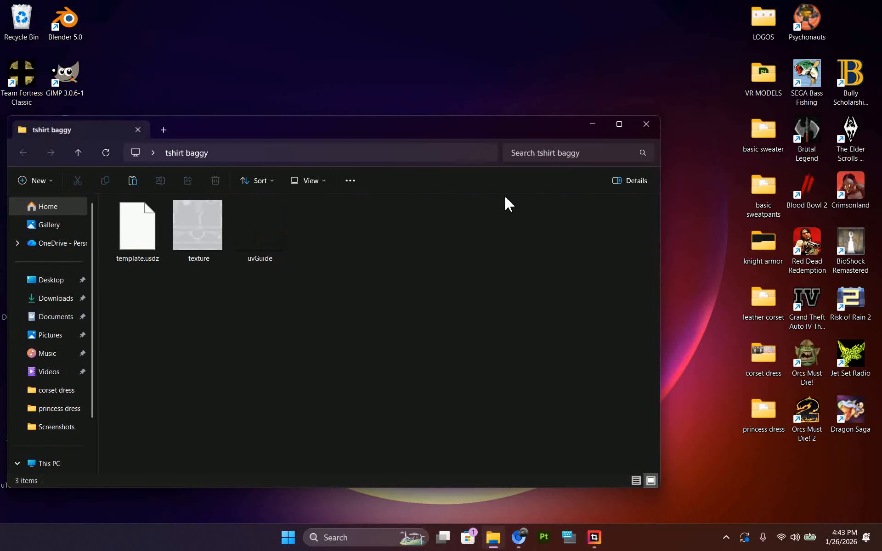
- Examine the extracted template.usdz, texture and uvGuide files, viewing the UV guide image before closing the folder
{"action": "left_click", "coordinate": [157, 240]}
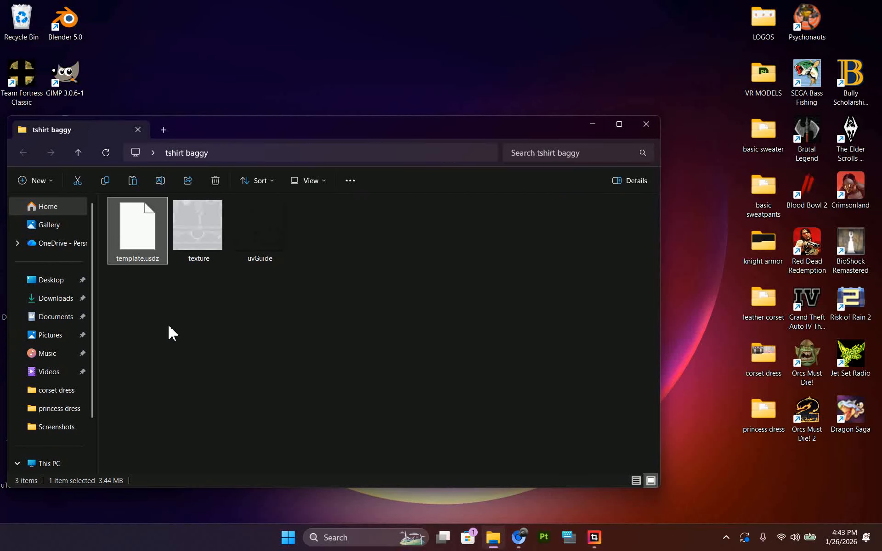
{"action": "left_click", "coordinate": [208, 240]}
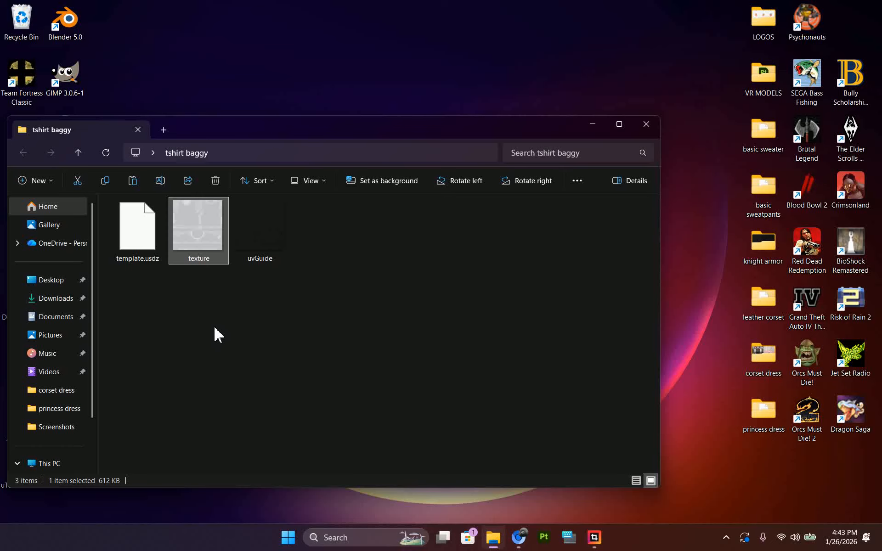
{"action": "double_click", "coordinate": [269, 230]}
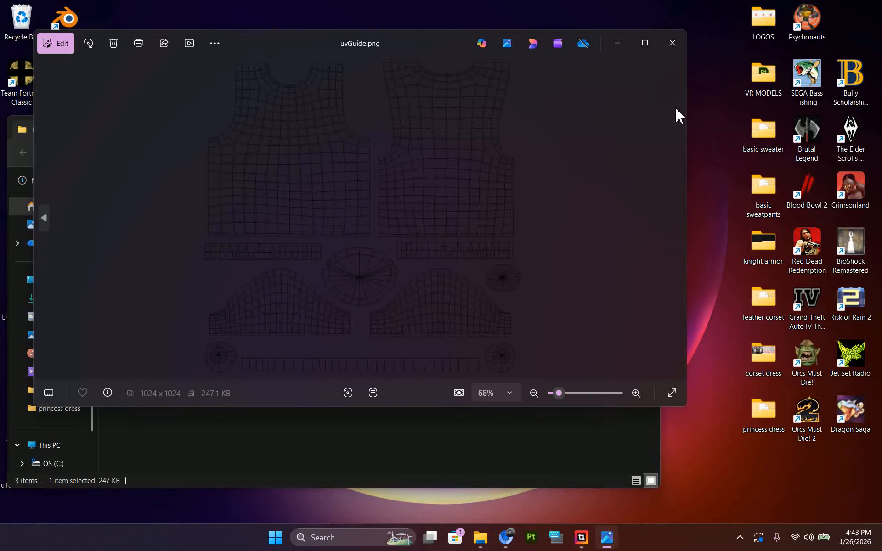
{"action": "left_click", "coordinate": [672, 44]}
{"action": "left_click", "coordinate": [351, 266]}
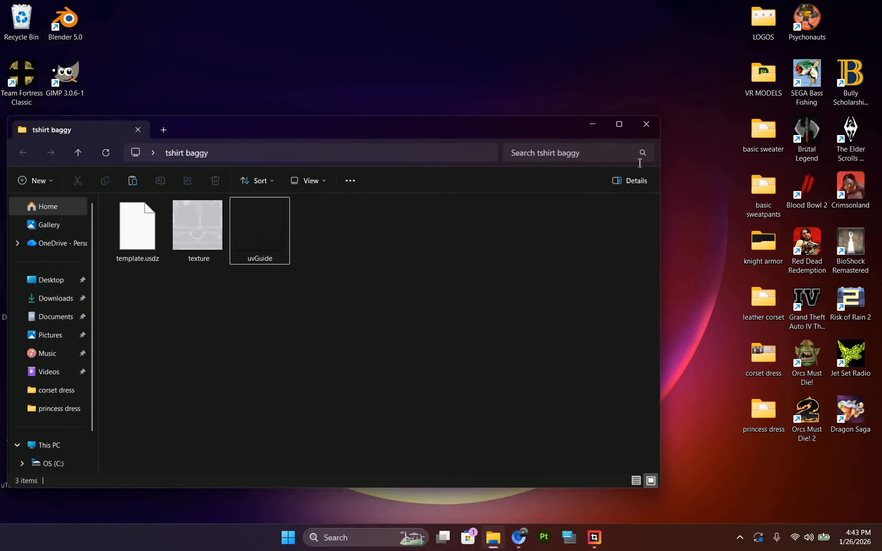
{"action": "left_click", "coordinate": [651, 131]}
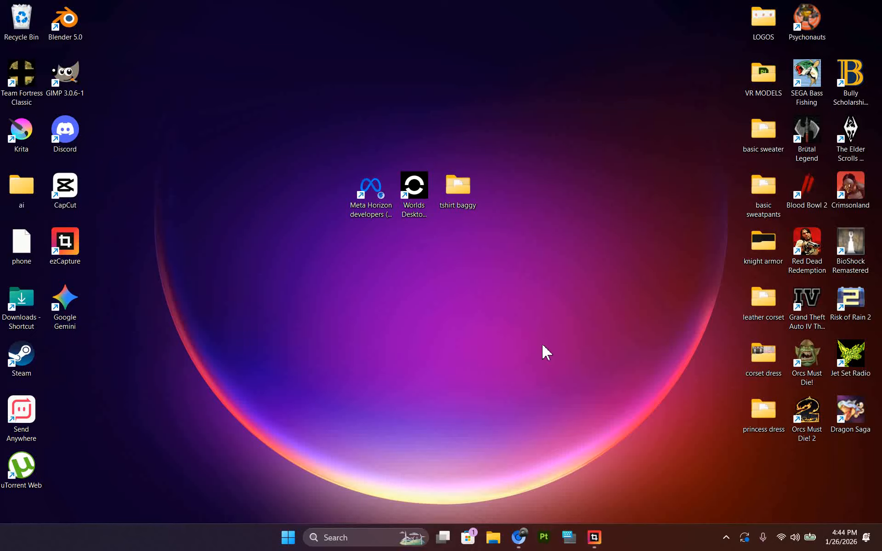
- Reopen the tshirt baggy folder to view the shirt's UV layout in uvGuide.png, and close both windows
{"action": "double_click", "coordinate": [457, 186]}
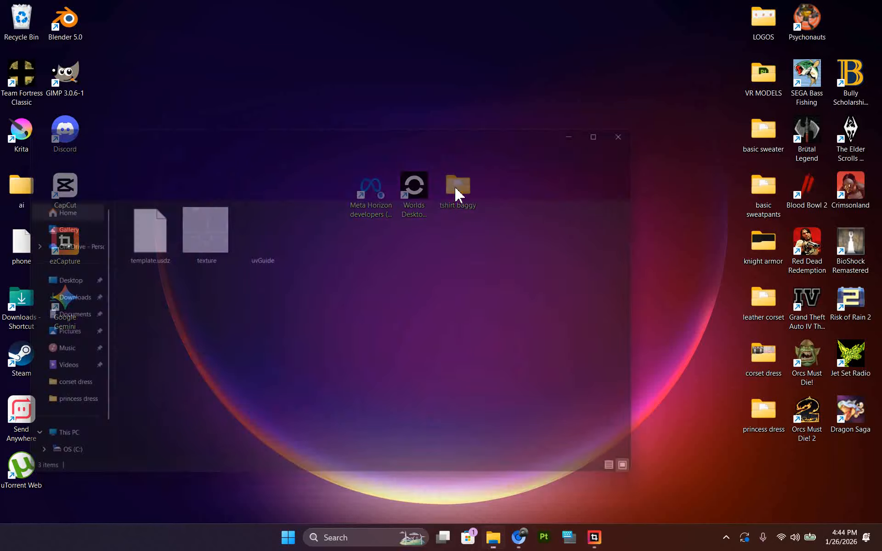
{"action": "left_click", "coordinate": [251, 227]}
{"action": "double_click", "coordinate": [252, 231]}
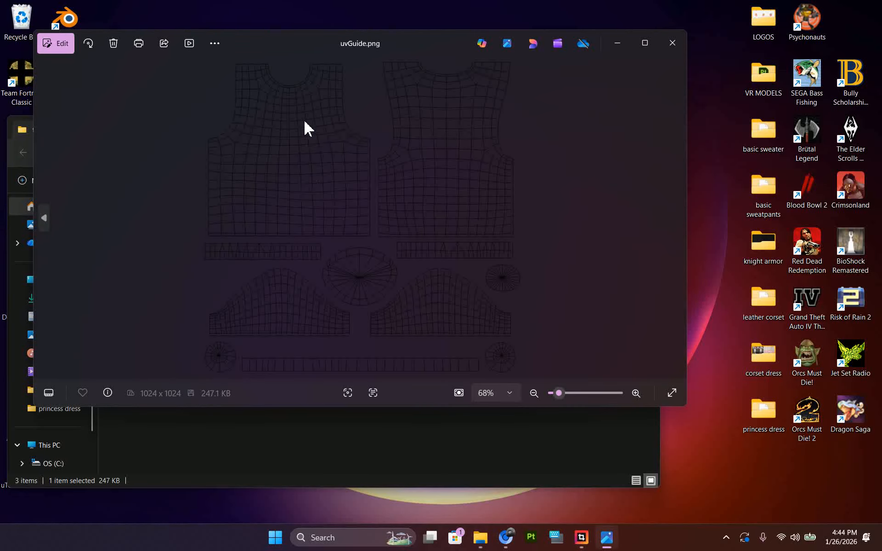
{"action": "left_click", "coordinate": [672, 43]}
{"action": "left_click", "coordinate": [646, 123]}
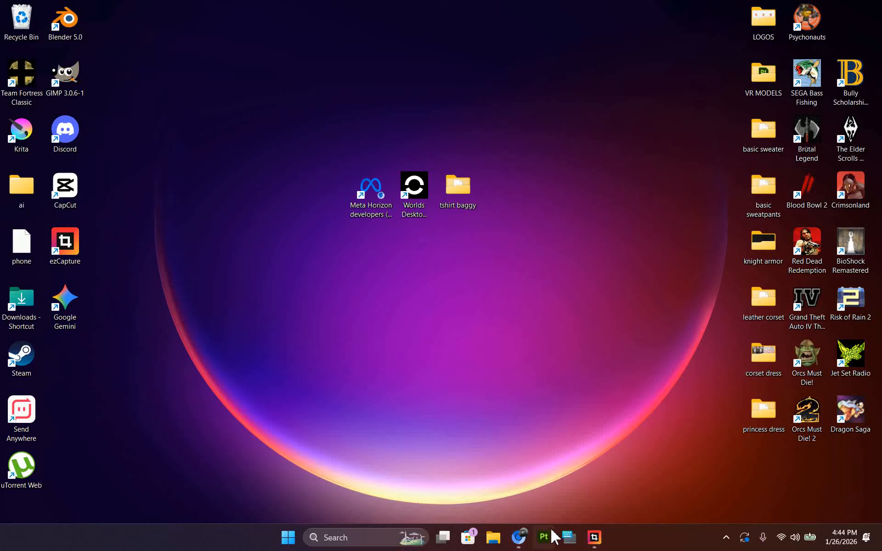
- Launch Adobe Substance 3D Painter and start a new project
{"action": "left_click", "coordinate": [551, 535]}
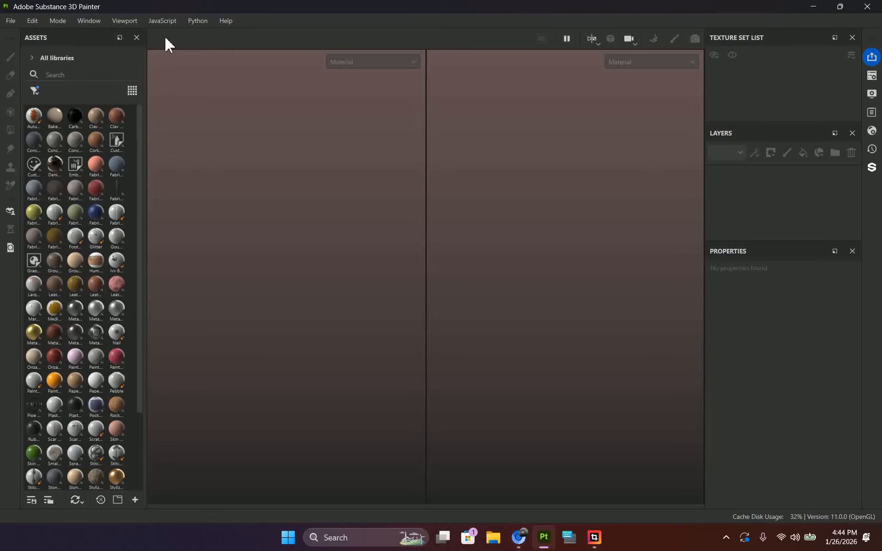
{"action": "left_click", "coordinate": [11, 21]}
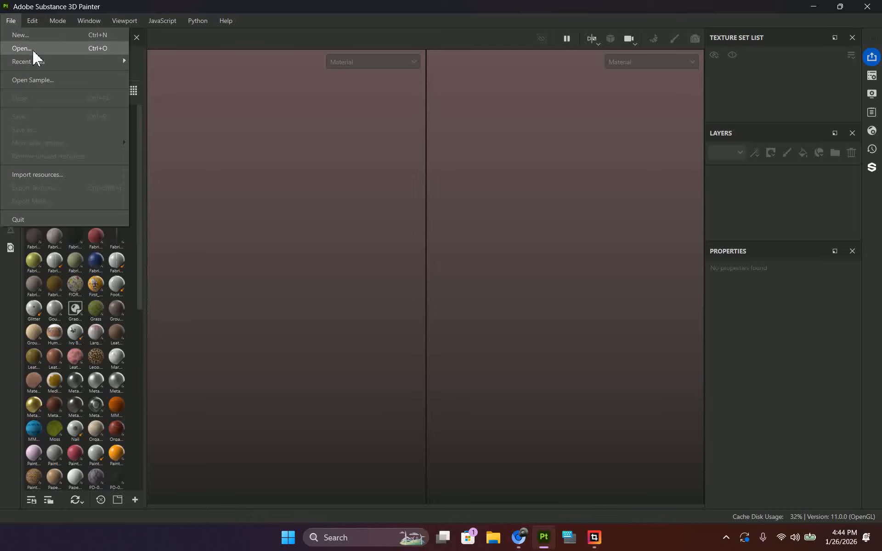
{"action": "left_click", "coordinate": [56, 35]}
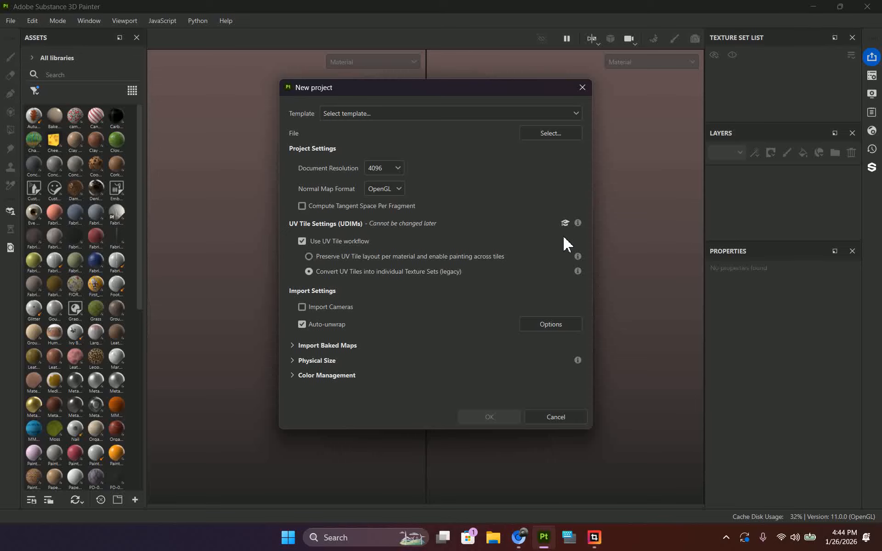
- Expand and review the new project's Import Baked Maps, Physical Size and Color Management settings
{"action": "left_click", "coordinate": [315, 345]}
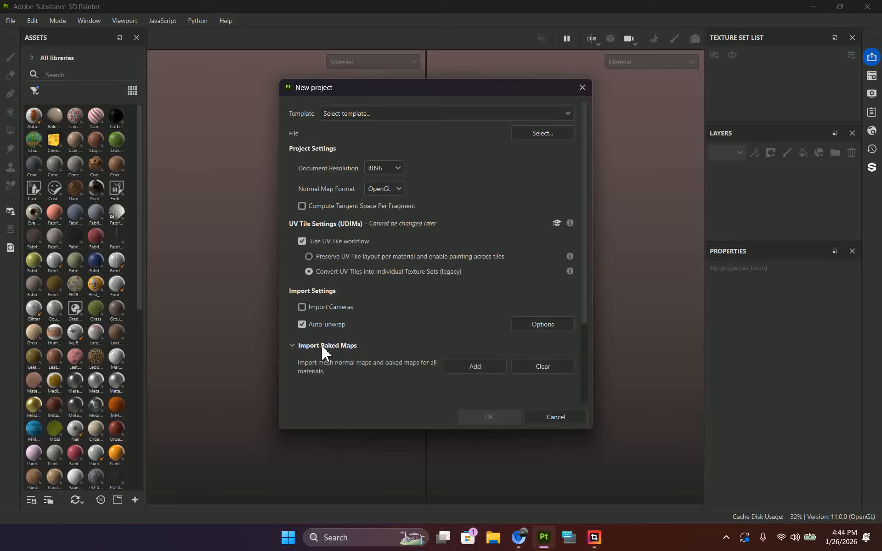
{"action": "scroll", "coordinate": [403, 310], "scroll_direction": "down", "scroll_amount": 3}
{"action": "left_click", "coordinate": [316, 381]}
{"action": "scroll", "coordinate": [402, 322], "scroll_direction": "down", "scroll_amount": 2}
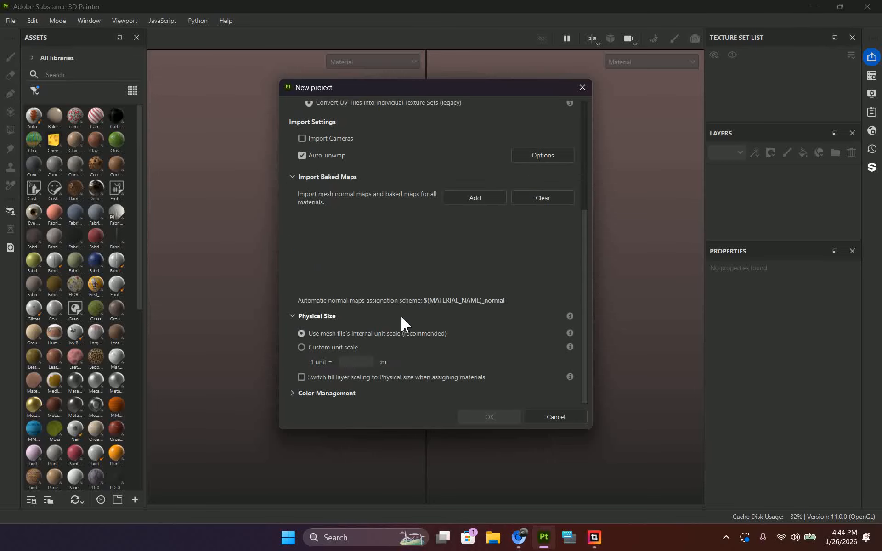
{"action": "left_click", "coordinate": [340, 394]}
{"action": "scroll", "coordinate": [427, 292], "scroll_direction": "down", "scroll_amount": 2}
{"action": "scroll", "coordinate": [436, 285], "scroll_direction": "up", "scroll_amount": 6}
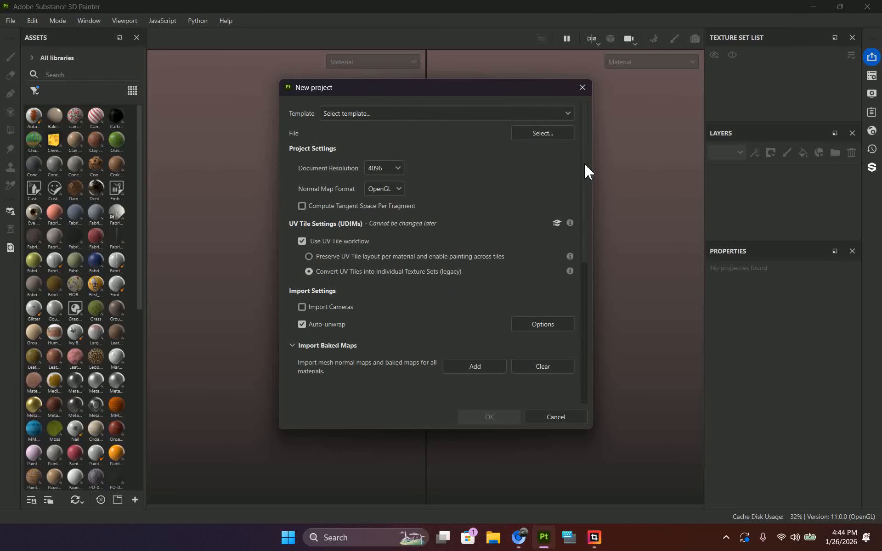
- Review the new project's Auto-unwrap options and accept them
{"action": "left_click_drag", "start_coordinate": [584, 173], "coordinate": [586, 136]}
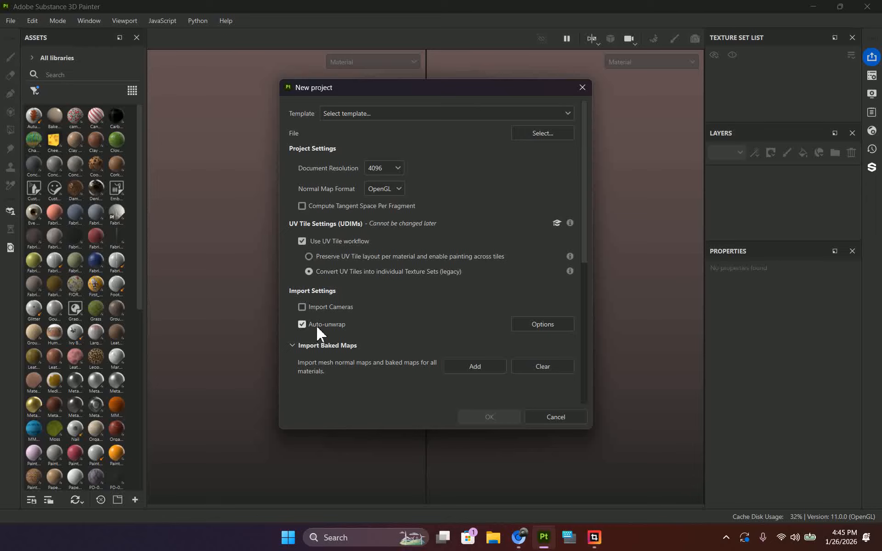
{"action": "left_click", "coordinate": [549, 325]}
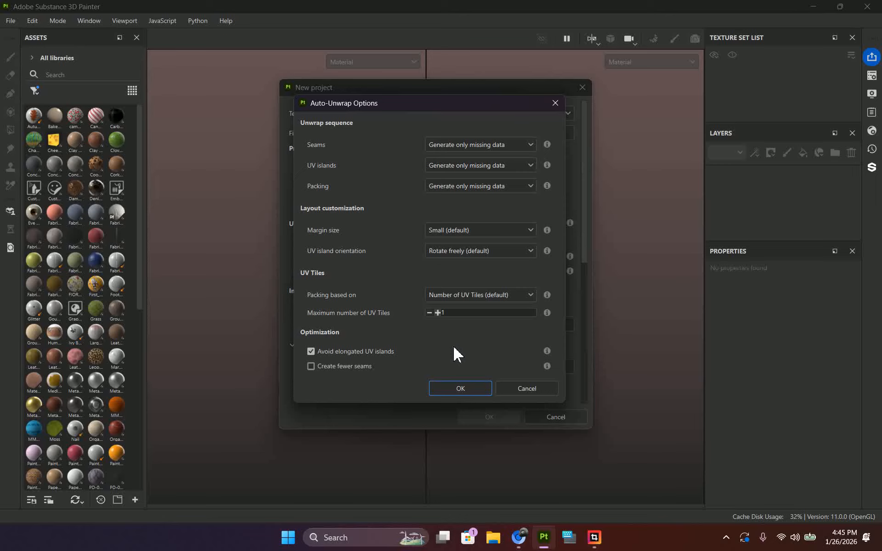
{"action": "left_click", "coordinate": [457, 389]}
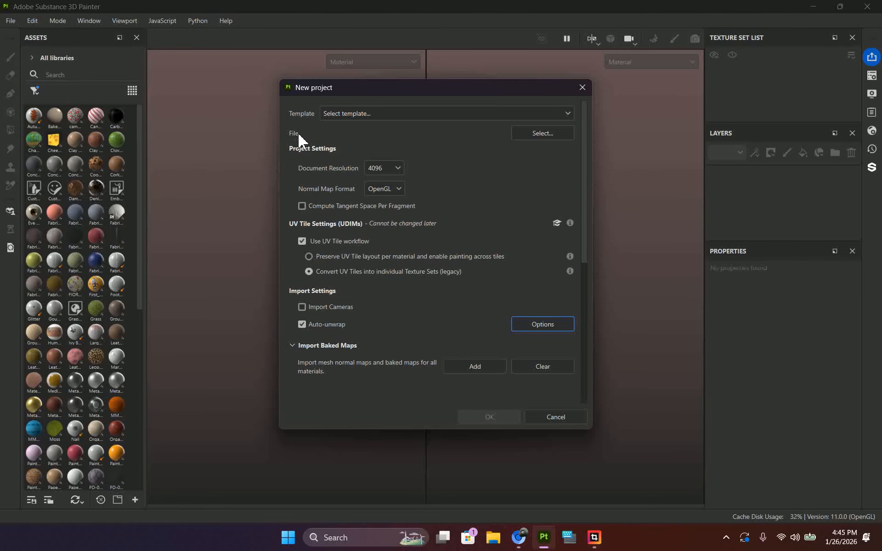
- Load template.usdz from the tshirt baggy folder on the Desktop as the mesh and create the project
{"action": "left_click", "coordinate": [550, 134]}
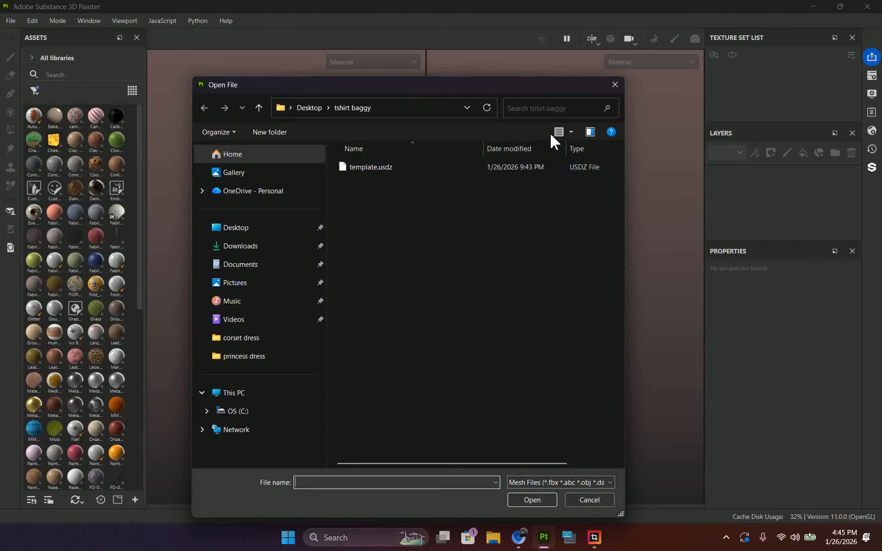
{"action": "left_click", "coordinate": [249, 228]}
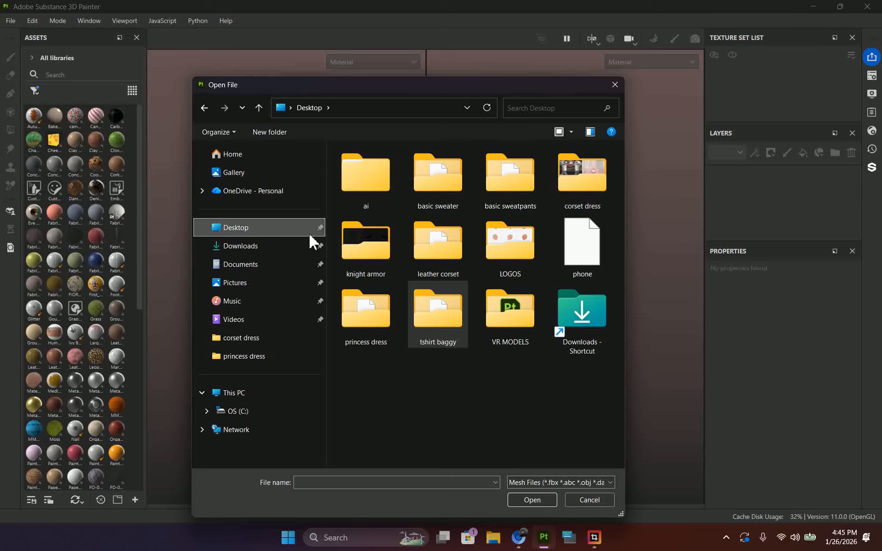
{"action": "double_click", "coordinate": [449, 312]}
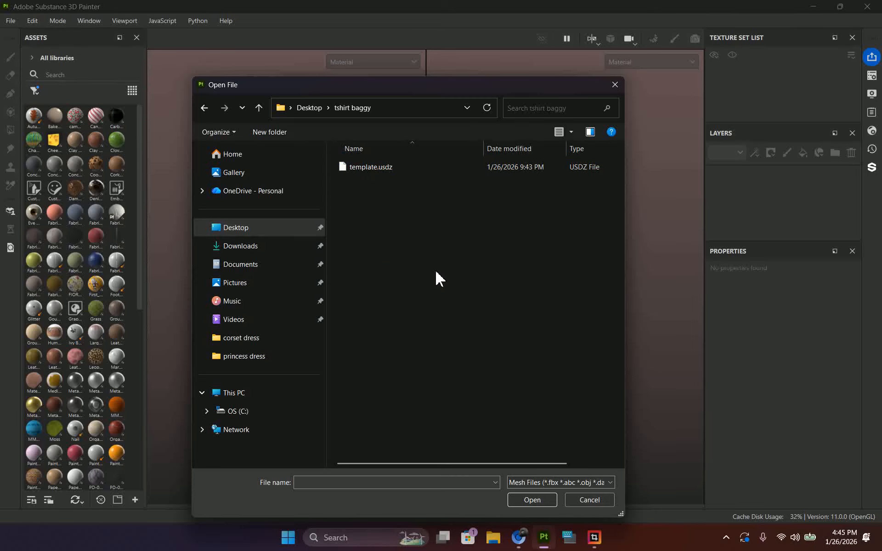
{"action": "left_click", "coordinate": [399, 167]}
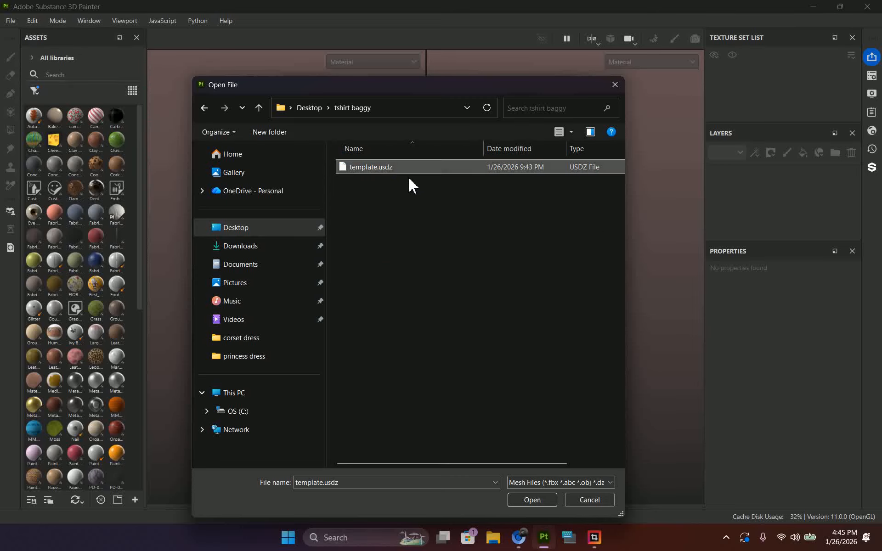
{"action": "left_click", "coordinate": [544, 500]}
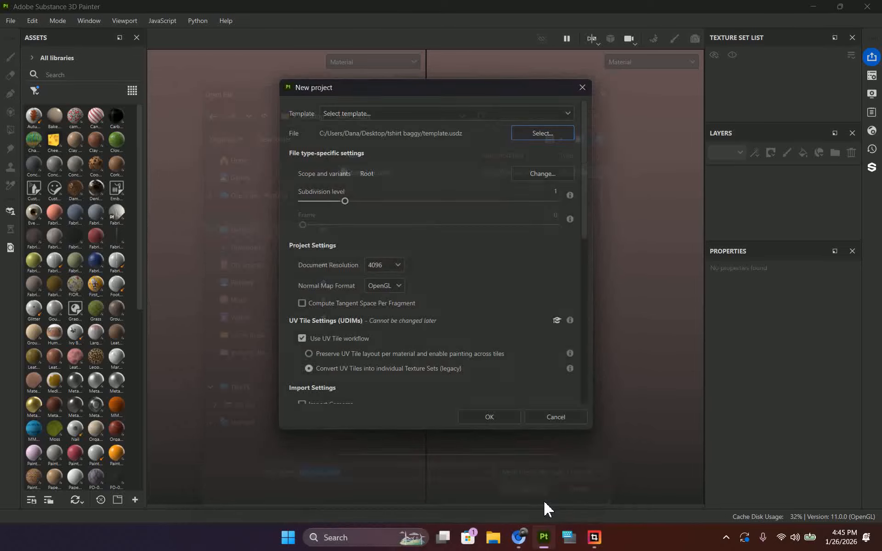
{"action": "left_click", "coordinate": [496, 421]}
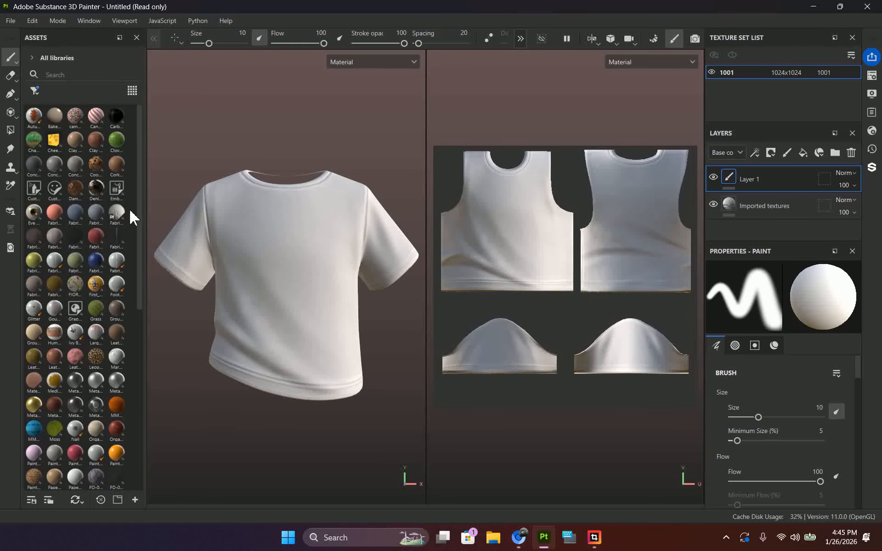
- Try the Fabric Cotton Jersey and Grass materials on the shirt, undoing each one
{"action": "left_click_drag", "start_coordinate": [54, 212], "coordinate": [317, 293]}
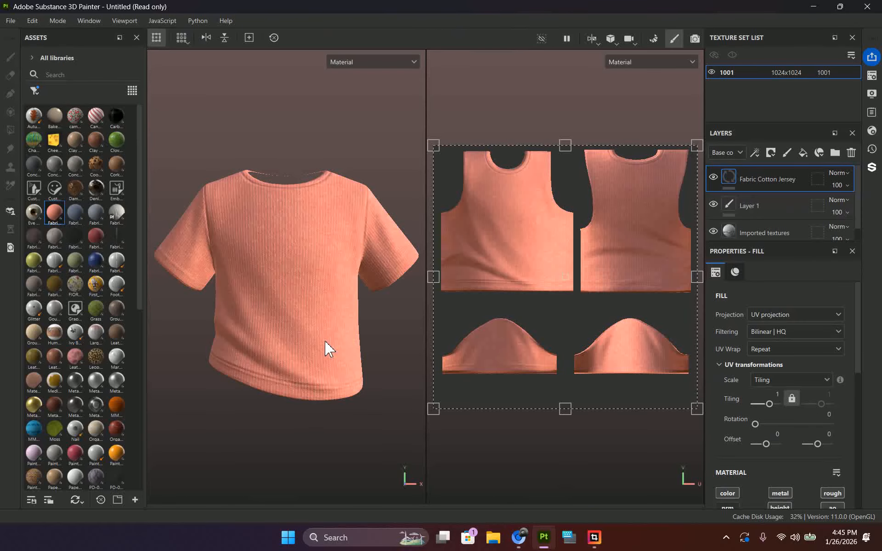
{"action": "key", "text": "ctrl+z"}
{"action": "left_click_drag", "start_coordinate": [95, 308], "coordinate": [392, 241]}
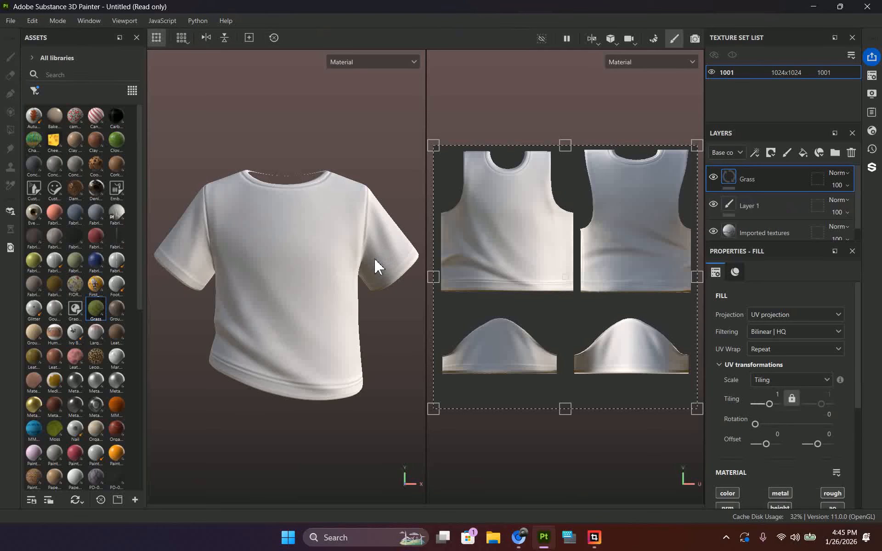
{"action": "key", "text": "ctrl+z"}
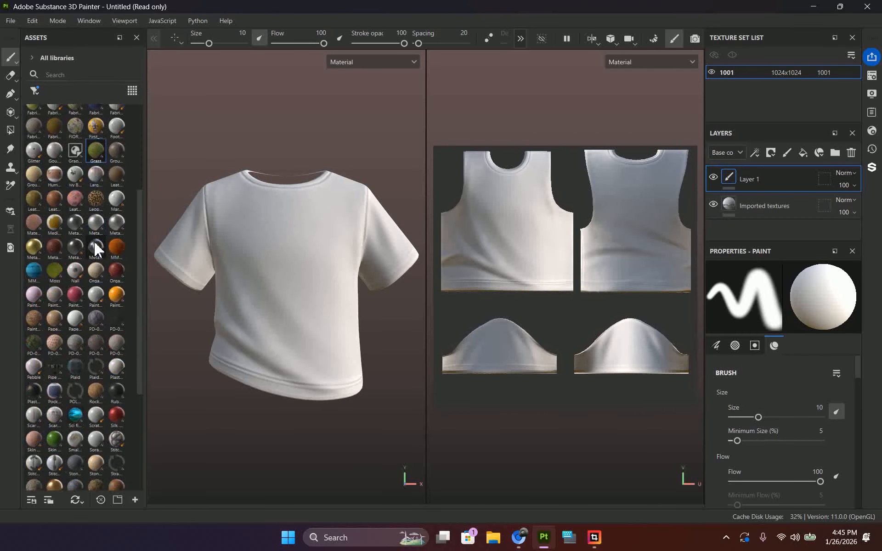
- Review the asset library's type filters, such as Smart materials, Alphas and Textures, without changing the filter
{"action": "left_click", "coordinate": [36, 90]}
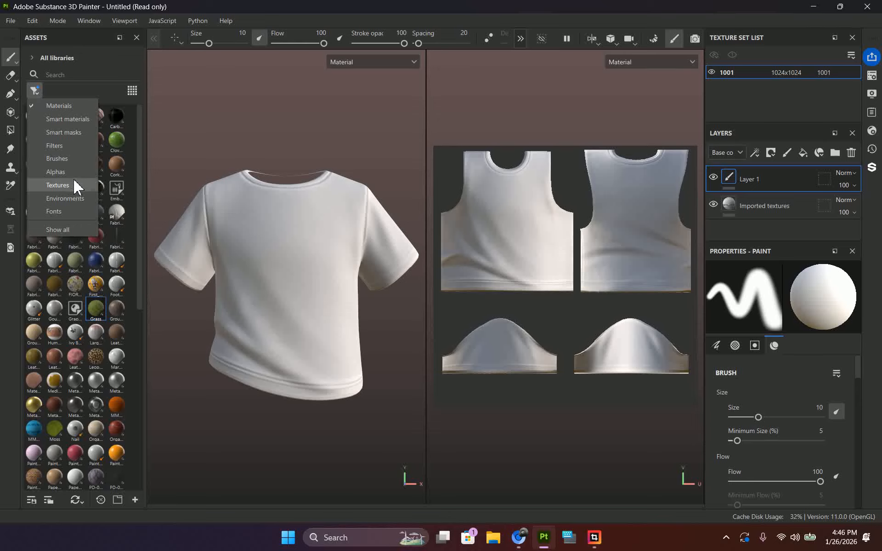
{"action": "left_click", "coordinate": [139, 66]}
{"action": "left_click", "coordinate": [36, 90]}
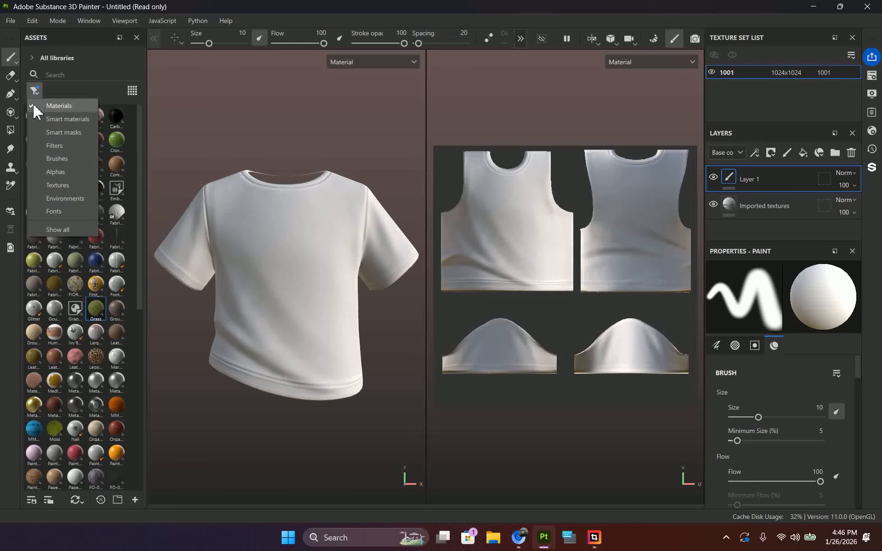
{"action": "left_click", "coordinate": [121, 65]}
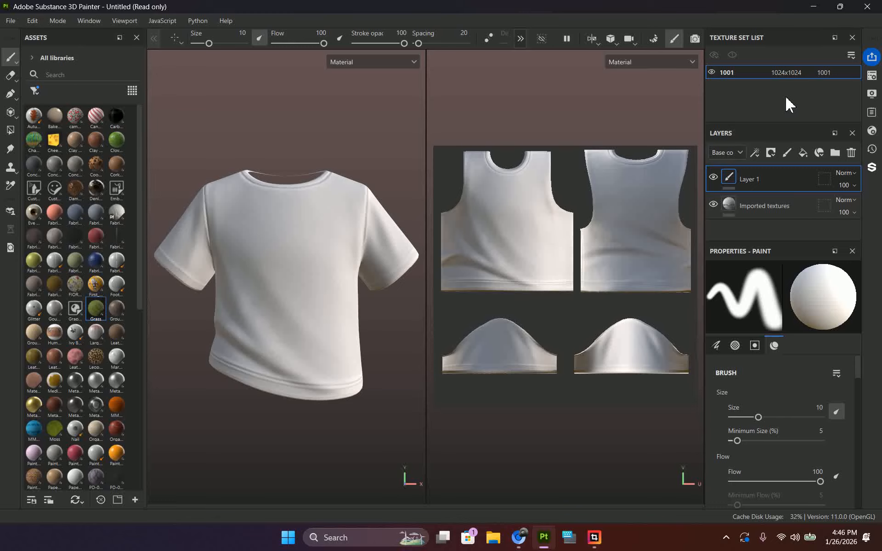
- Rename the 1001 texture set as baggy shirt
{"action": "double_click", "coordinate": [726, 72]}
{"action": "type", "text": "baggy shirt"}
{"action": "key", "text": "Return"}
- Try a diagonal brush stroke and a separate Fabric Cotton Jersey layer on the shirt, removing both
{"action": "left_click_drag", "start_coordinate": [331, 212], "coordinate": [275, 298]}
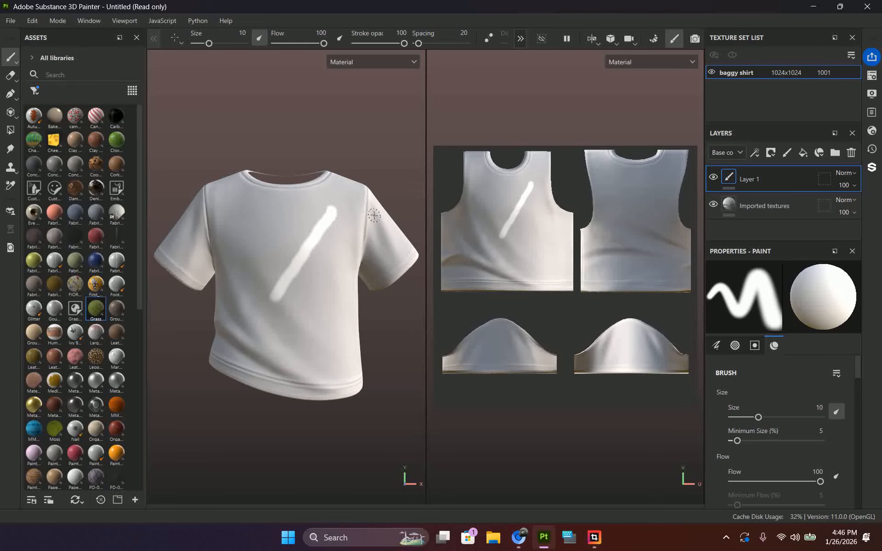
{"action": "key", "text": "ctrl+z"}
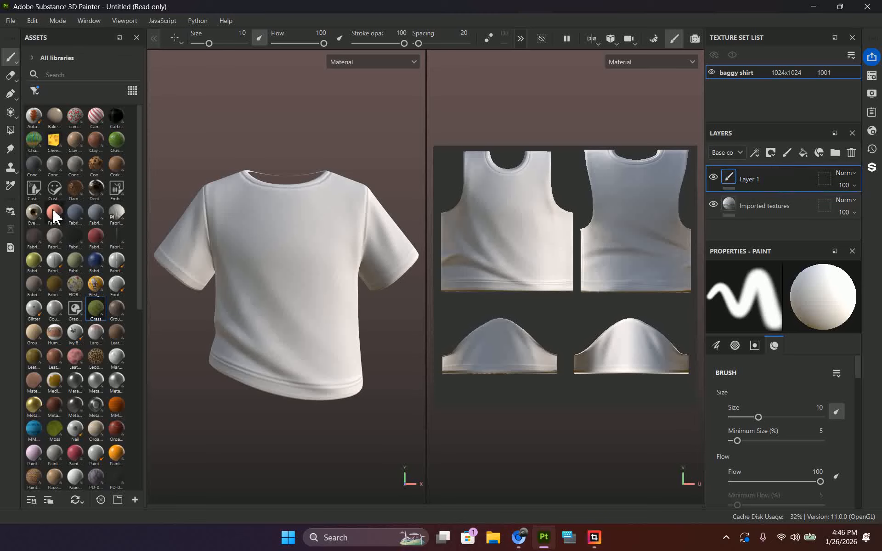
{"action": "mouse_move", "coordinate": [56, 224]}
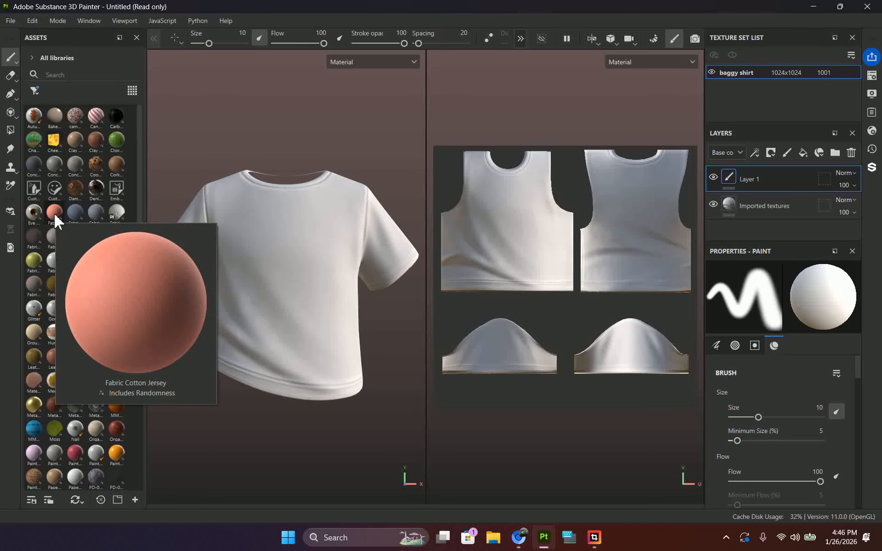
{"action": "left_click_drag", "start_coordinate": [53, 214], "coordinate": [289, 235]}
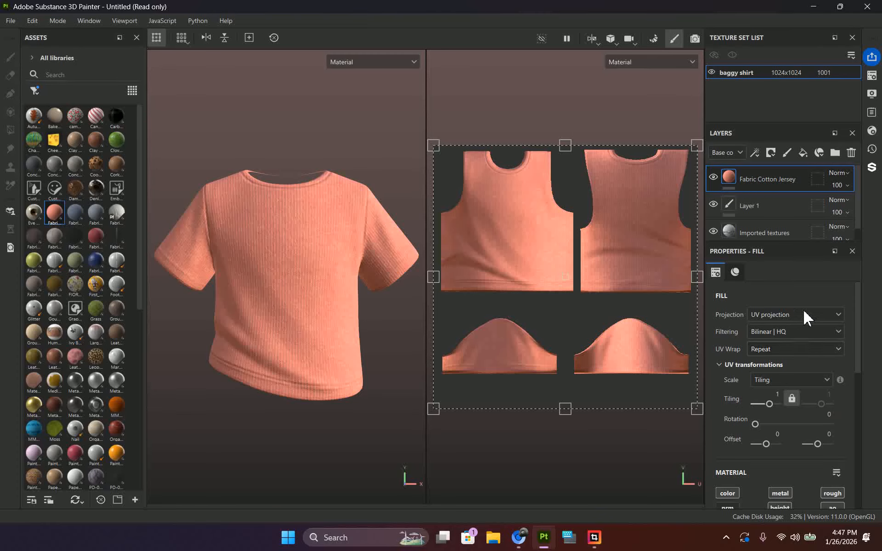
{"action": "key", "text": "Delete"}
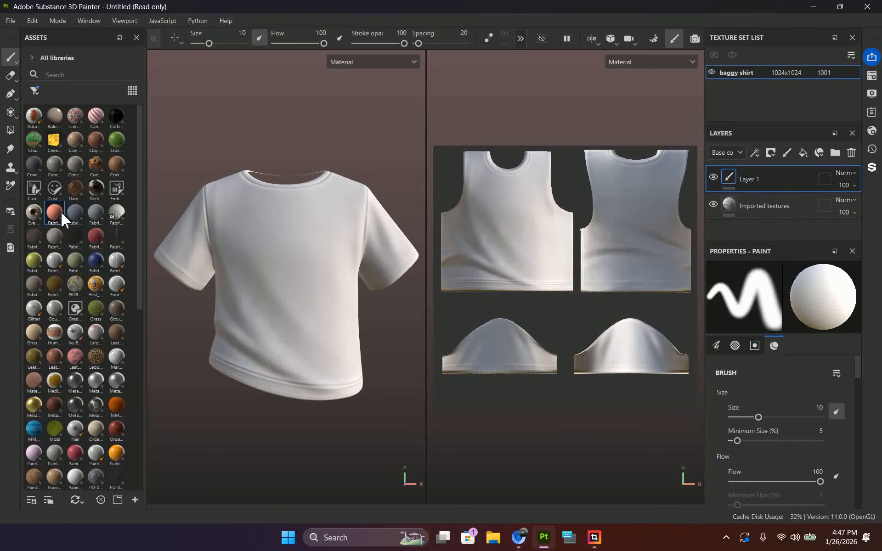
- Apply the Fabric Cotton Jersey material as a fill on Layer 1 and rename the layer as base fabric
{"action": "left_click_drag", "start_coordinate": [62, 218], "coordinate": [733, 189]}
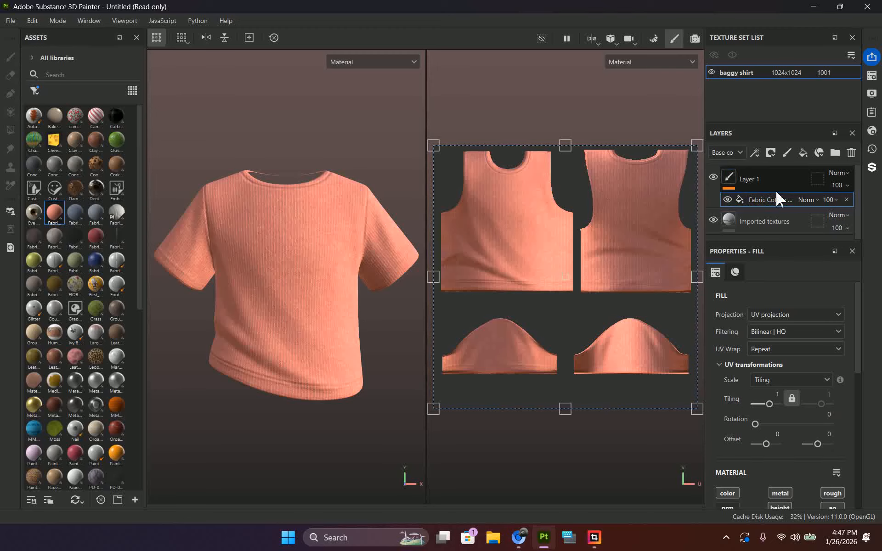
{"action": "double_click", "coordinate": [752, 180]}
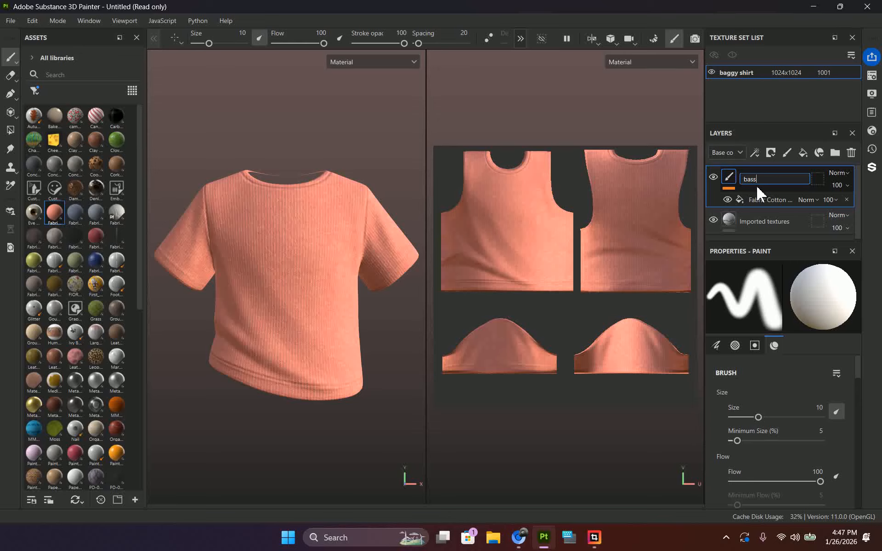
{"action": "type", "text": "base fabric"}
{"action": "key", "text": "Return"}
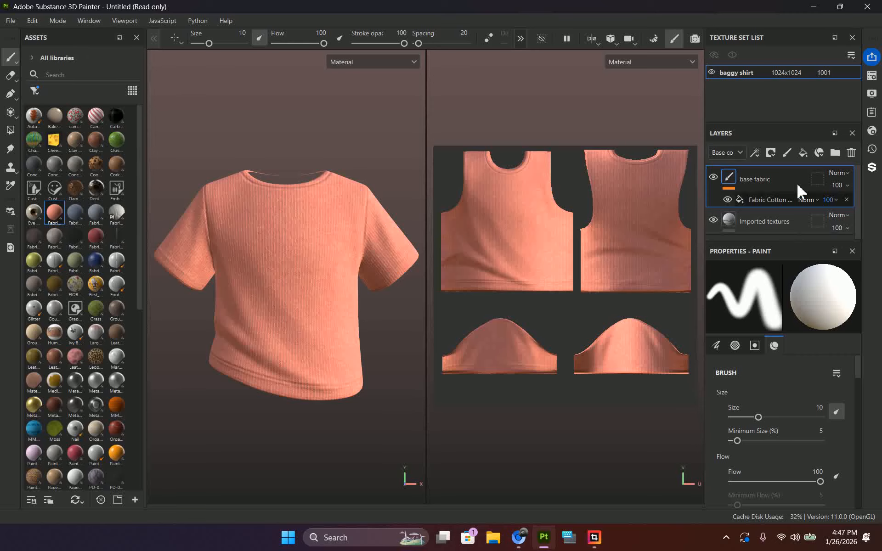
- Hide the base fabric layer and toggle the Imported textures layer off and on to compare the shirt's shading
{"action": "left_click", "coordinate": [714, 178]}
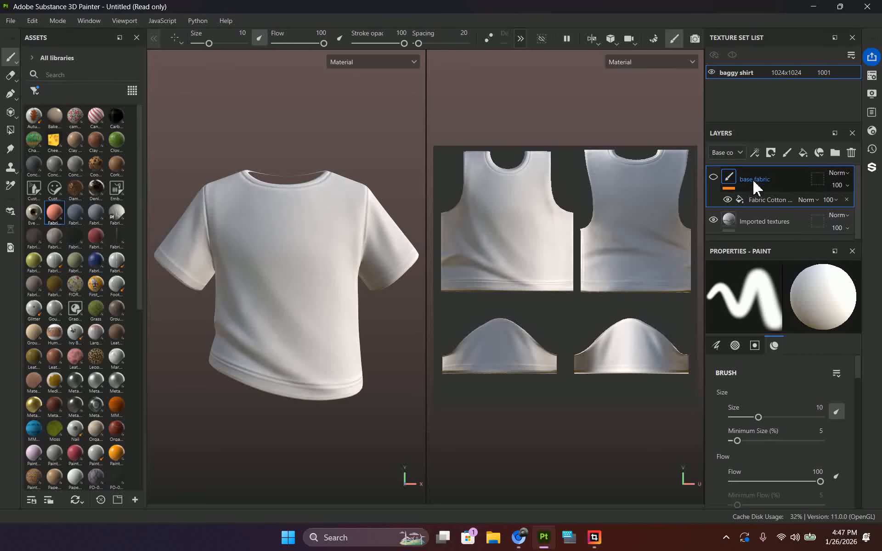
{"action": "left_click", "coordinate": [777, 222]}
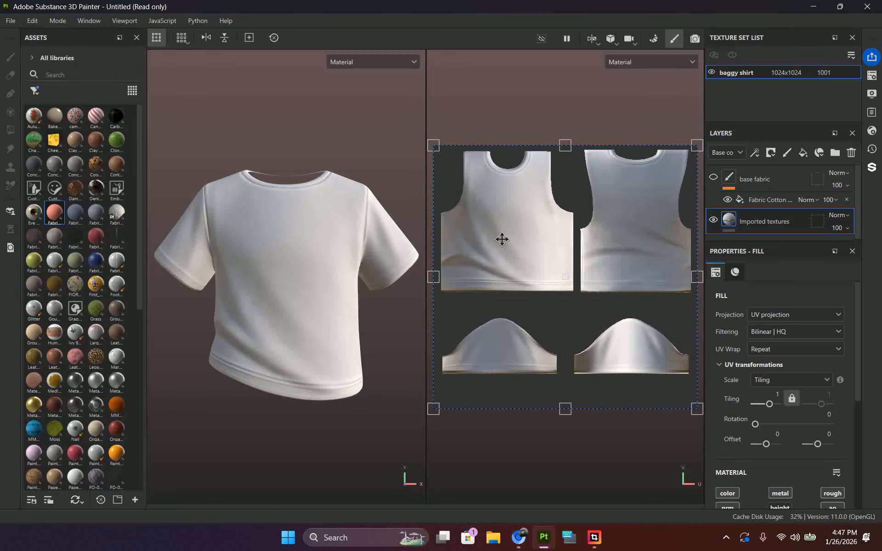
{"action": "left_click", "coordinate": [713, 220]}
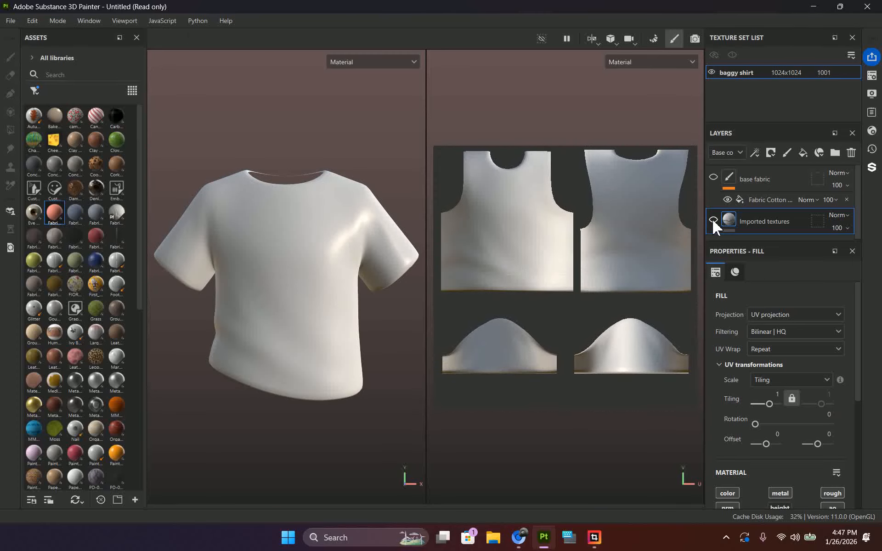
{"action": "left_click", "coordinate": [712, 220]}
{"action": "left_click", "coordinate": [713, 220]}
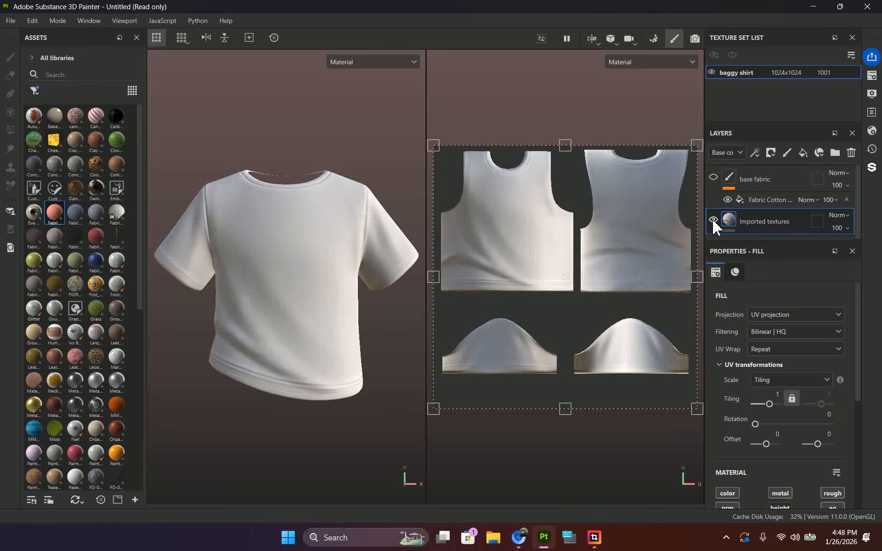
{"action": "left_click", "coordinate": [713, 221]}
{"action": "left_click", "coordinate": [712, 221]}
{"action": "left_click", "coordinate": [713, 221]}
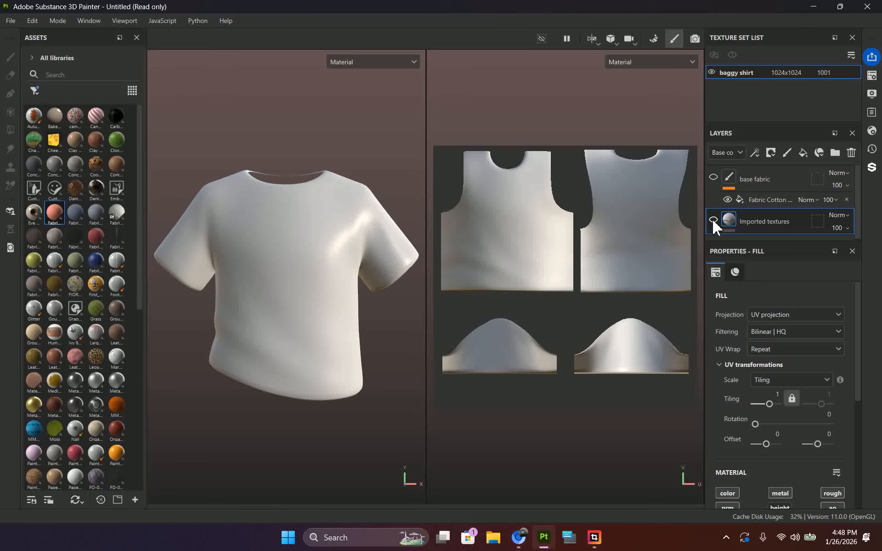
{"action": "left_click", "coordinate": [713, 221]}
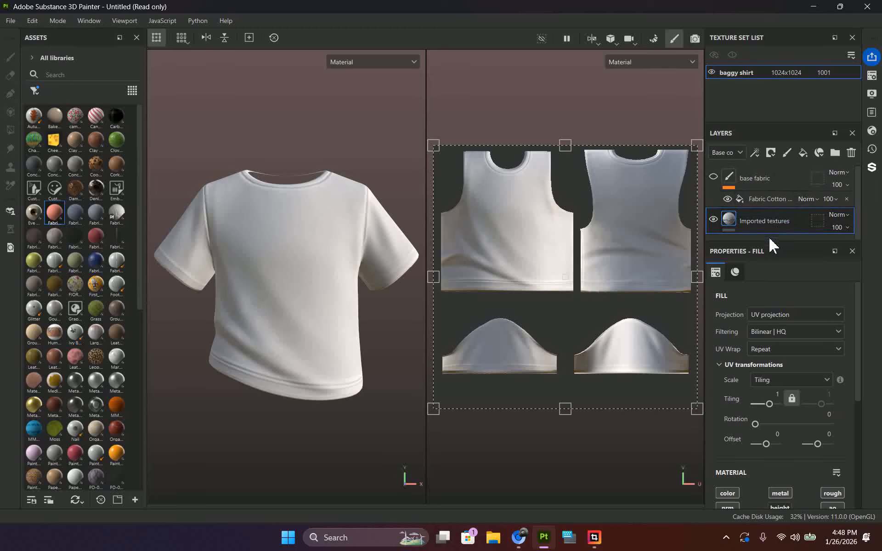
- Paste a copy of the Imported textures layer, toggle its visibility to compare the wrinkles, and remove the copy
{"action": "left_click_drag", "start_coordinate": [776, 242], "coordinate": [776, 266]}
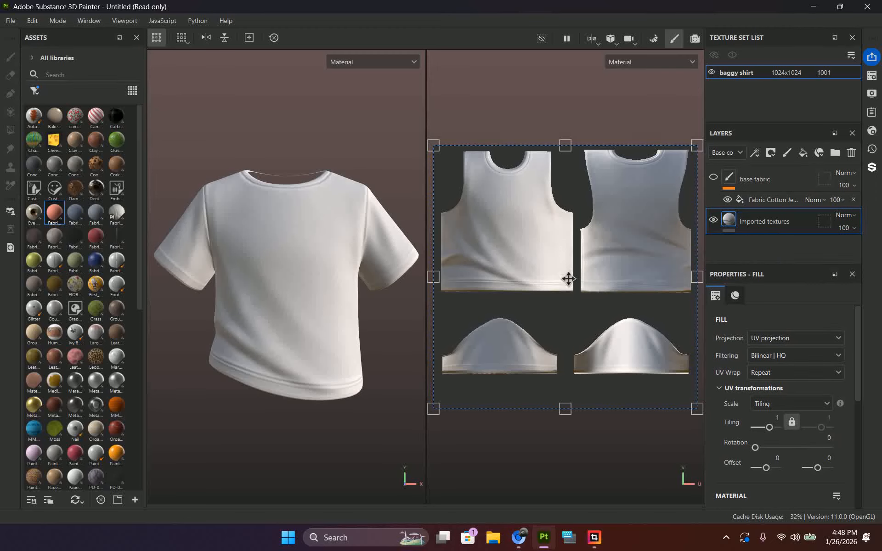
{"action": "right_click", "coordinate": [753, 214]}
{"action": "left_click", "coordinate": [755, 216]}
{"action": "right_click", "coordinate": [741, 244]}
{"action": "left_click", "coordinate": [764, 231]}
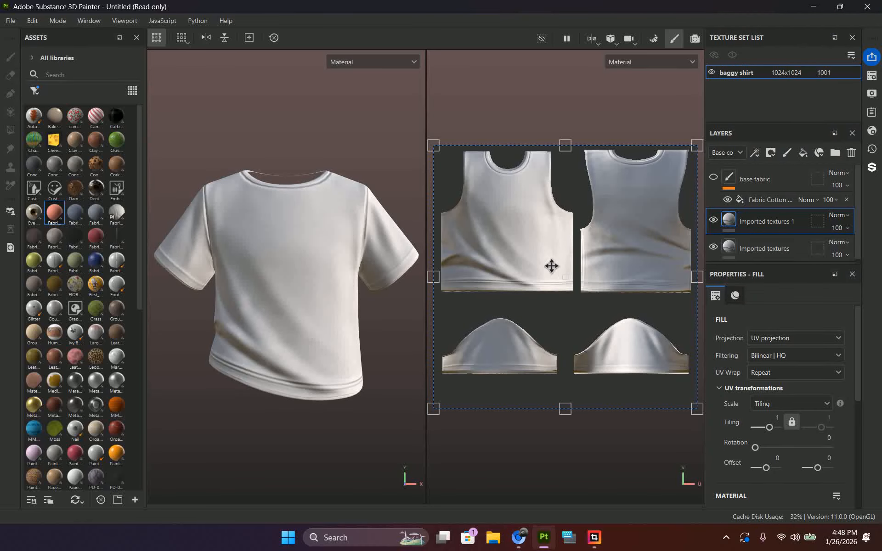
{"action": "left_click", "coordinate": [715, 219]}
{"action": "left_click", "coordinate": [715, 218]}
{"action": "right_click", "coordinate": [769, 221]}
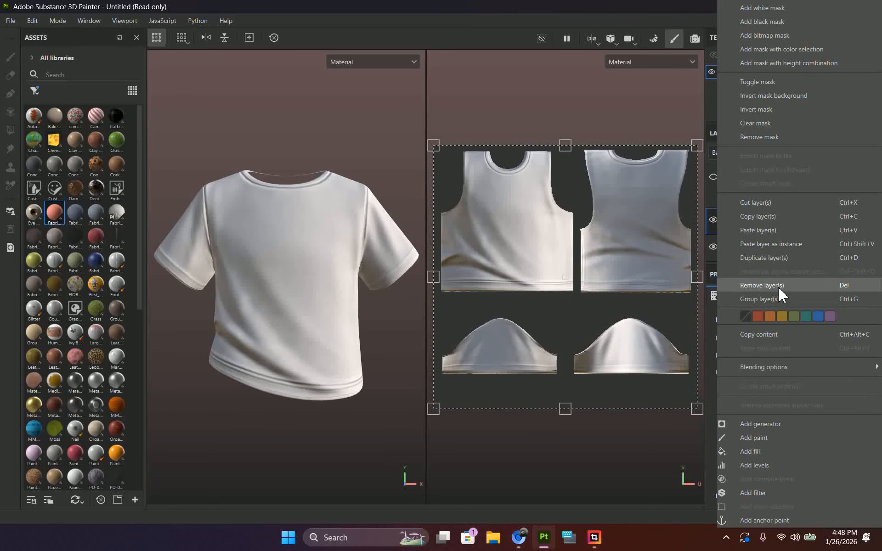
{"action": "left_click", "coordinate": [778, 285]}
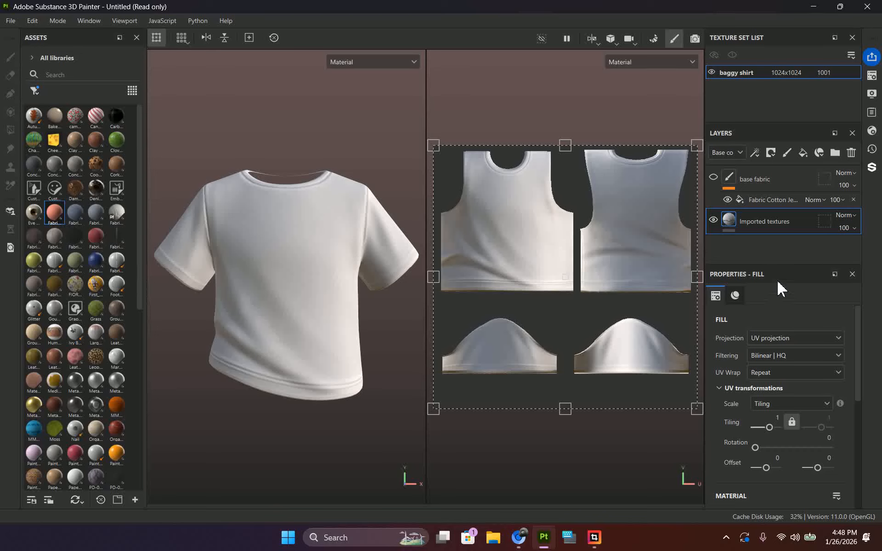
{"action": "left_click_drag", "start_coordinate": [785, 265], "coordinate": [784, 242]}
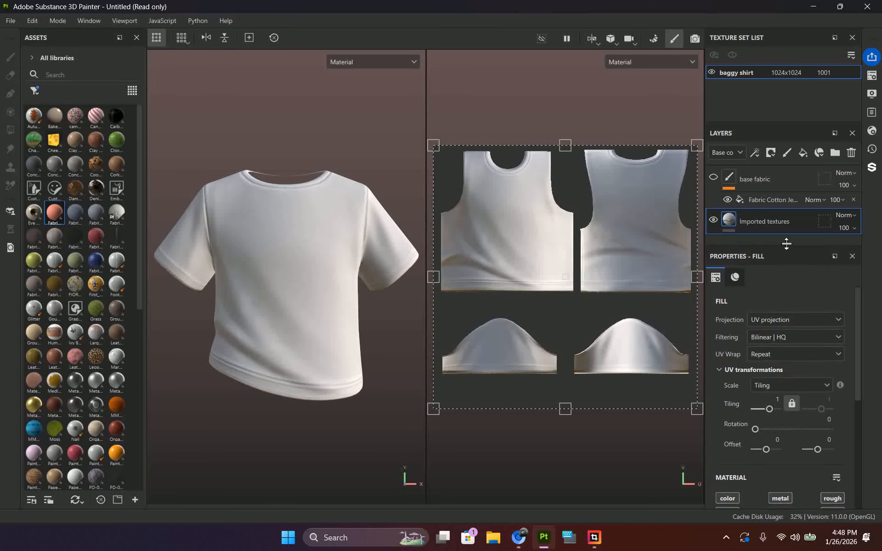
- Make the base fabric layer visible again and compare the properties of the layer with those of its Fabric Cotton Jersey fill
{"action": "left_click", "coordinate": [771, 180]}
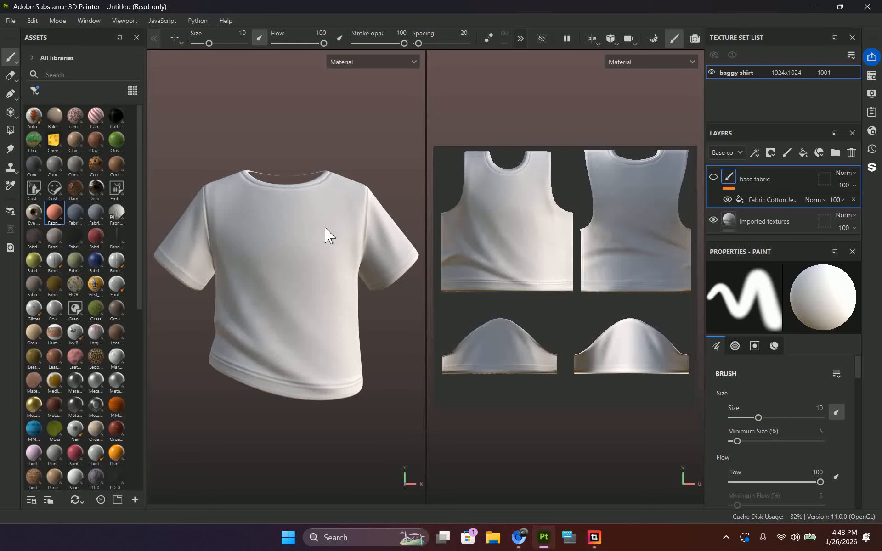
{"action": "left_click", "coordinate": [712, 177]}
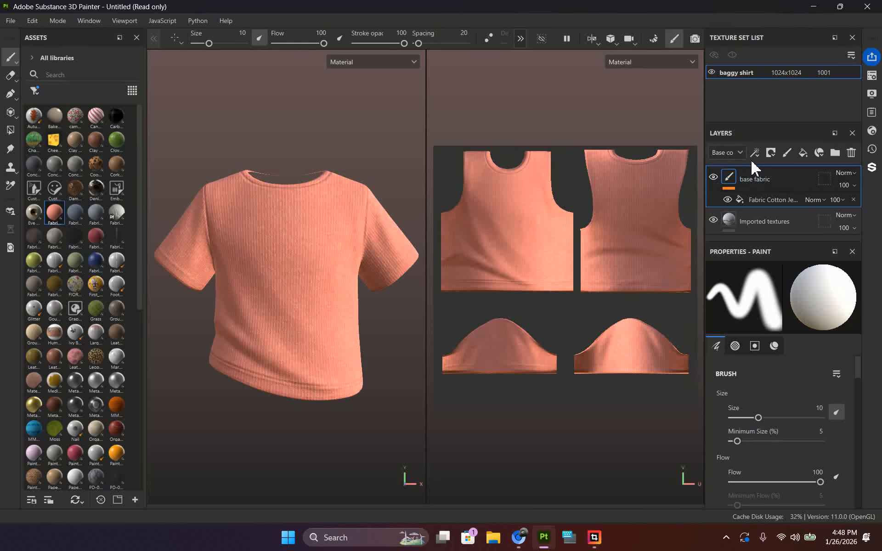
{"action": "left_click", "coordinate": [770, 198]}
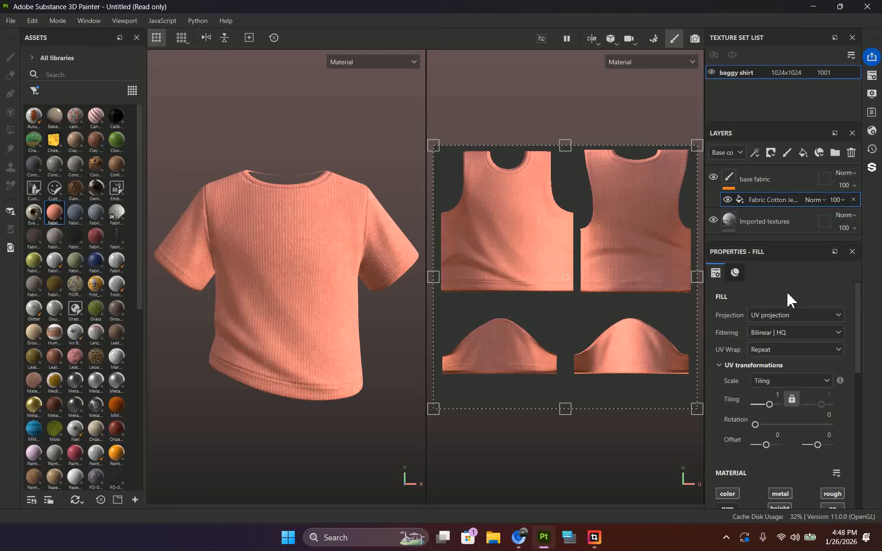
{"action": "scroll", "coordinate": [787, 305], "scroll_direction": "down", "scroll_amount": 2}
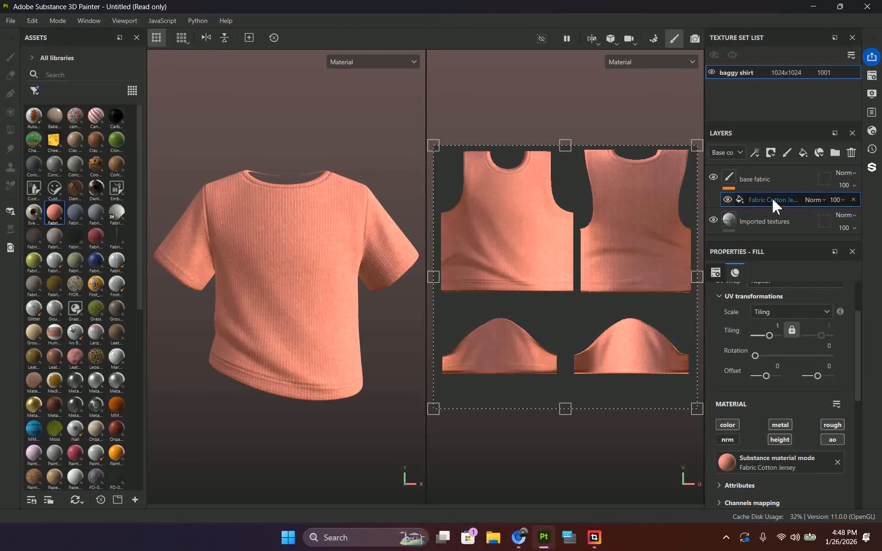
{"action": "left_click", "coordinate": [730, 176]}
{"action": "scroll", "coordinate": [746, 362], "scroll_direction": "down", "scroll_amount": 2}
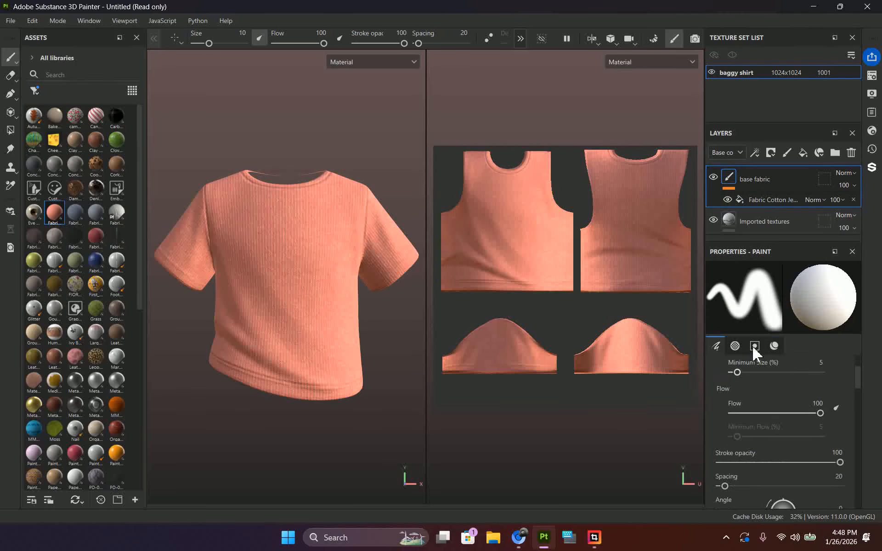
- Set the UV tiling of the base fabric's Fabric Cotton Jersey fill to 32 and check the weave on the shirt up close
{"action": "left_click", "coordinate": [764, 198]}
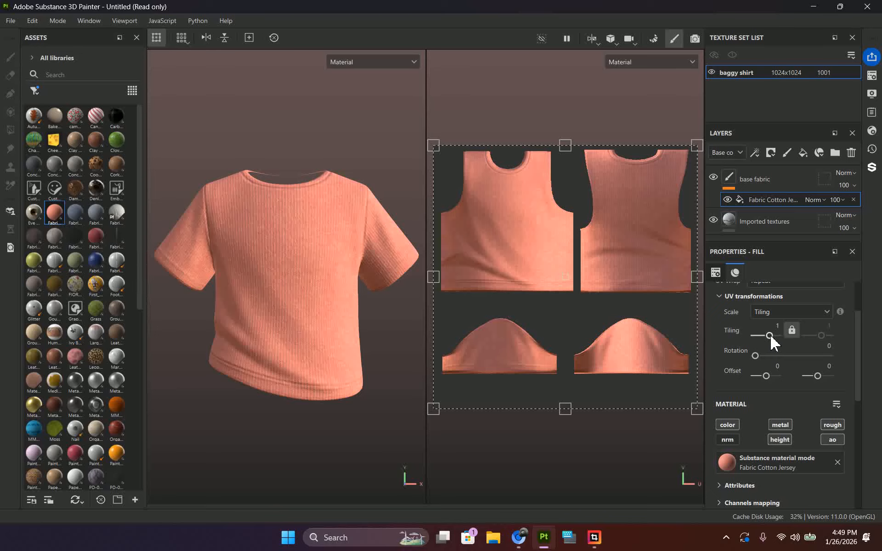
{"action": "left_click_drag", "start_coordinate": [770, 336], "coordinate": [782, 337]}
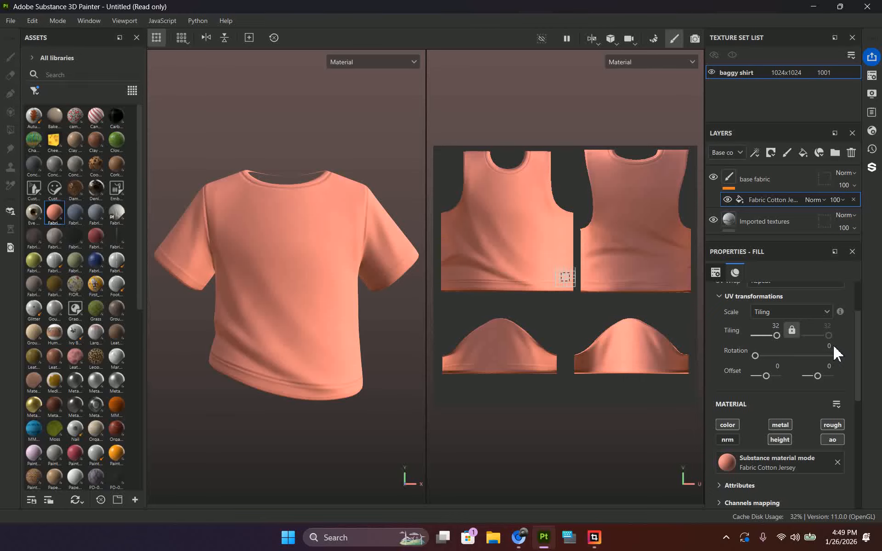
{"action": "scroll", "coordinate": [276, 257], "scroll_direction": "up", "scroll_amount": 5}
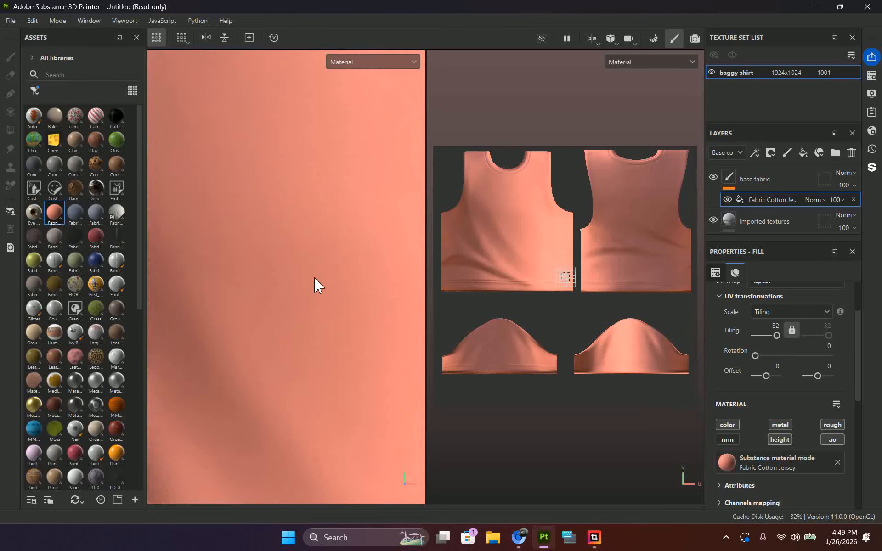
{"action": "scroll", "coordinate": [313, 276], "scroll_direction": "down", "scroll_amount": 5}
{"action": "scroll", "coordinate": [362, 256], "scroll_direction": "up", "scroll_amount": 5}
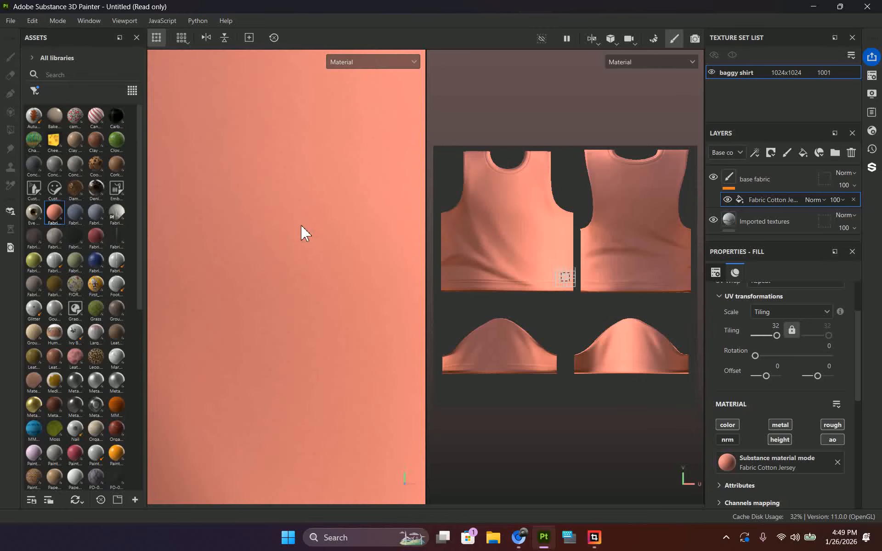
{"action": "scroll", "coordinate": [321, 228], "scroll_direction": "down", "scroll_amount": 5}
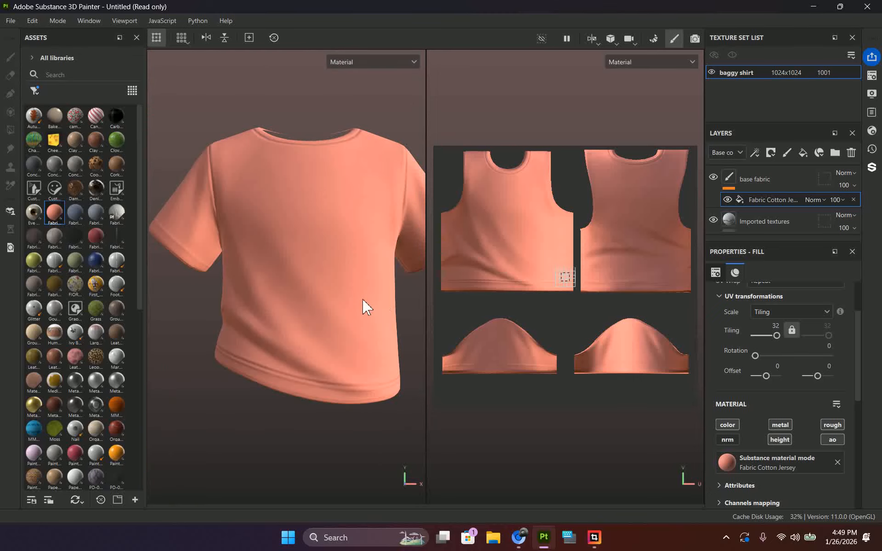
{"action": "scroll", "coordinate": [394, 282], "scroll_direction": "down", "scroll_amount": 2}
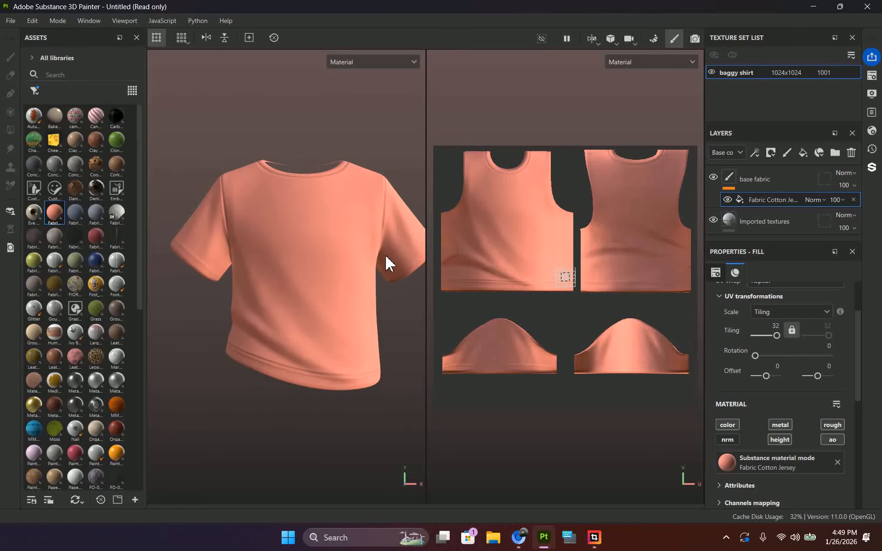
- Change the fabric color of the Fabric Cotton Jersey fill to pure white, FFFFFF
{"action": "scroll", "coordinate": [756, 389], "scroll_direction": "down", "scroll_amount": 3}
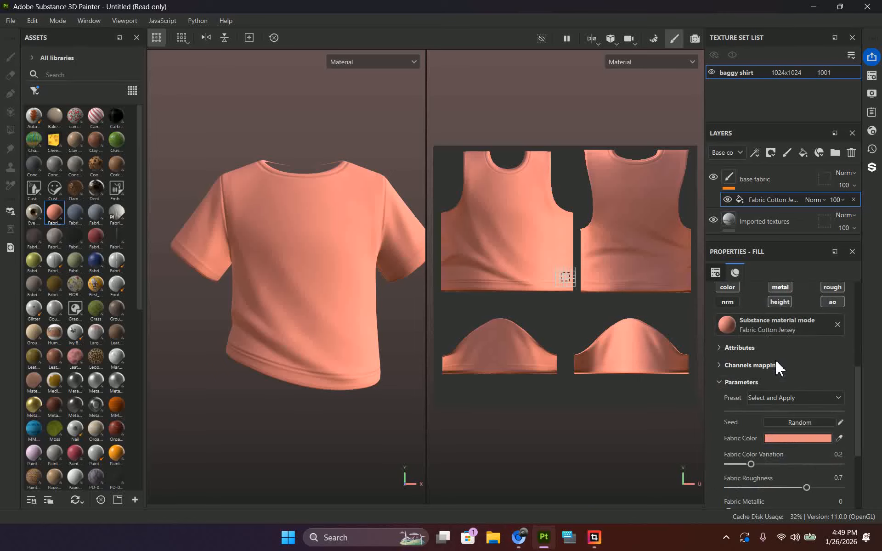
{"action": "left_click", "coordinate": [802, 439]}
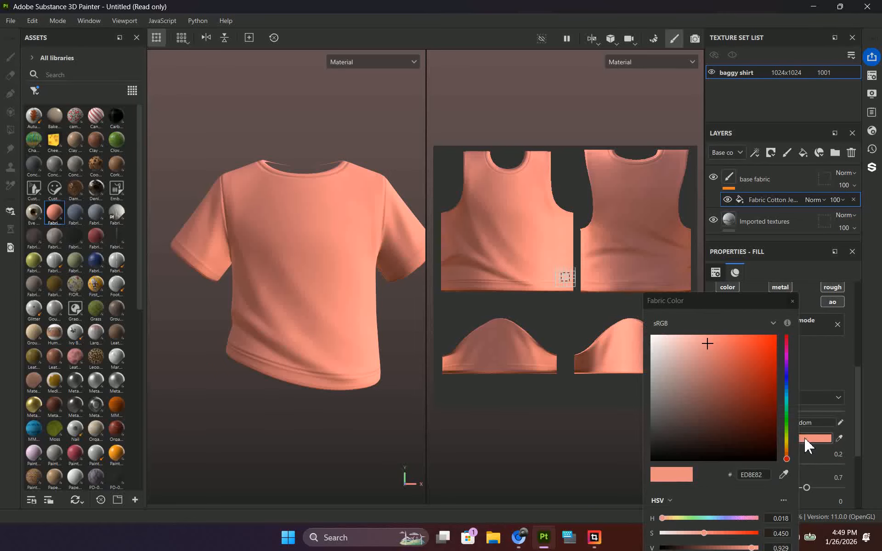
{"action": "left_click", "coordinate": [702, 367]}
{"action": "left_click_drag", "start_coordinate": [703, 367], "coordinate": [635, 325]}
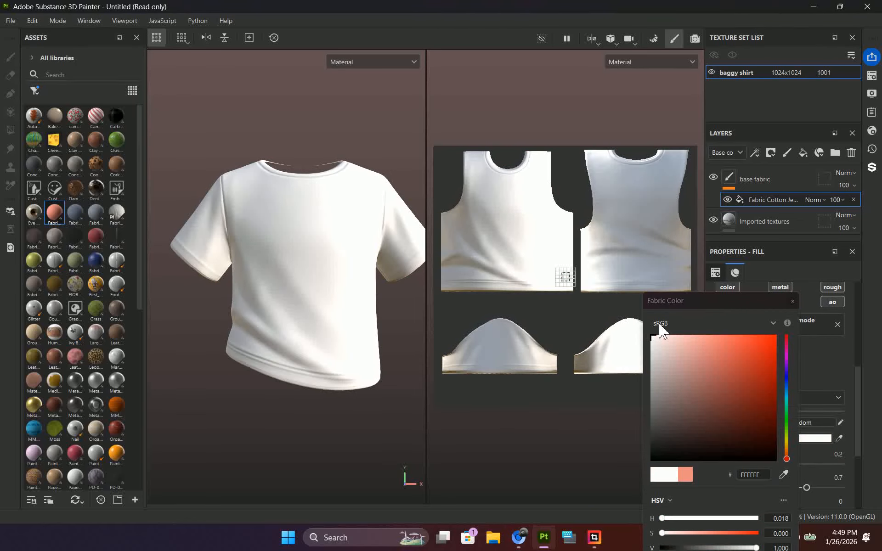